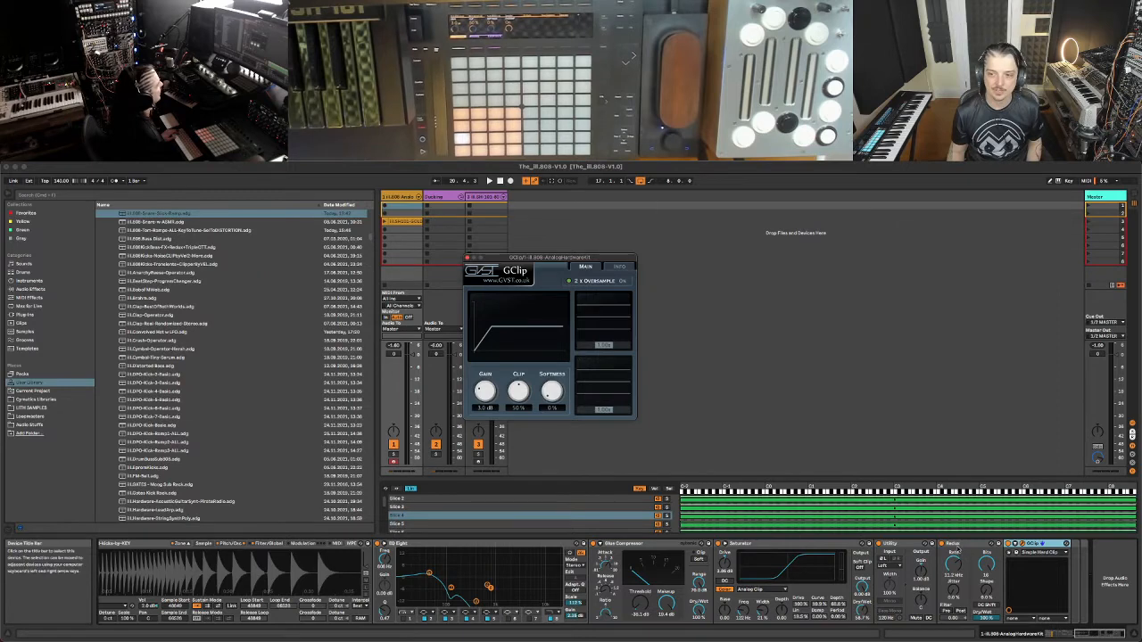
Close the GClip plug-in window and switch to Safari to view the GVST GClip download page.
{"action": "left_click", "coordinate": [466, 258]}
{"action": "key", "text": "super+Tab"}
{"action": "key", "text": "super+Tab"}
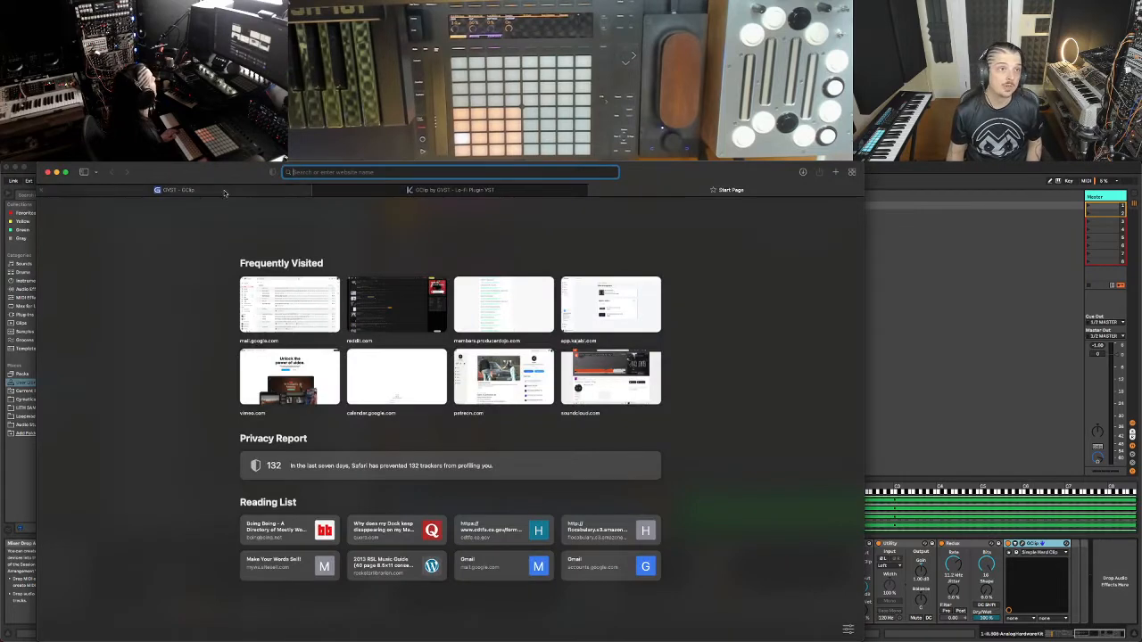
{"action": "left_click", "coordinate": [176, 190]}
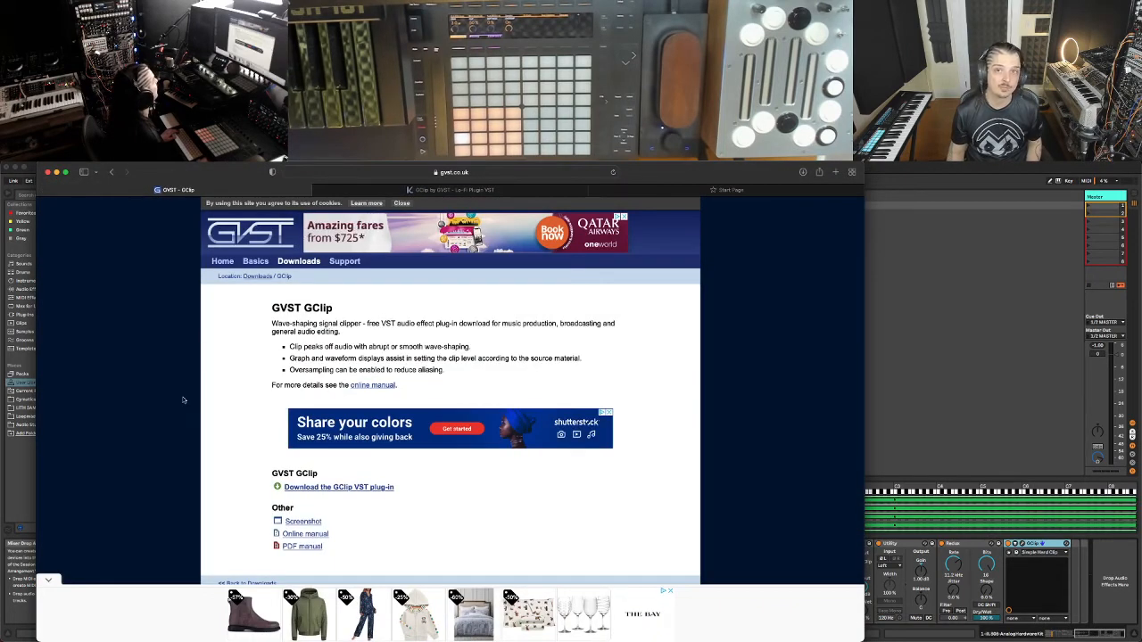
Search the web for "gclip vst mac" from the Start Page tab.
{"action": "left_click", "coordinate": [716, 191]}
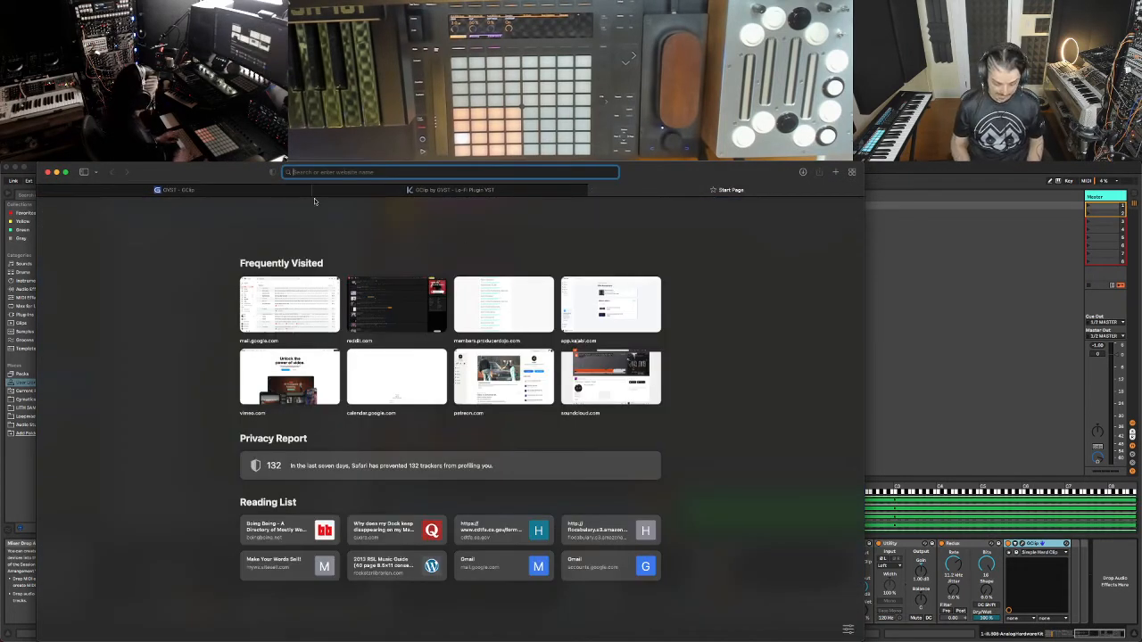
{"action": "type", "text": "google.com"}
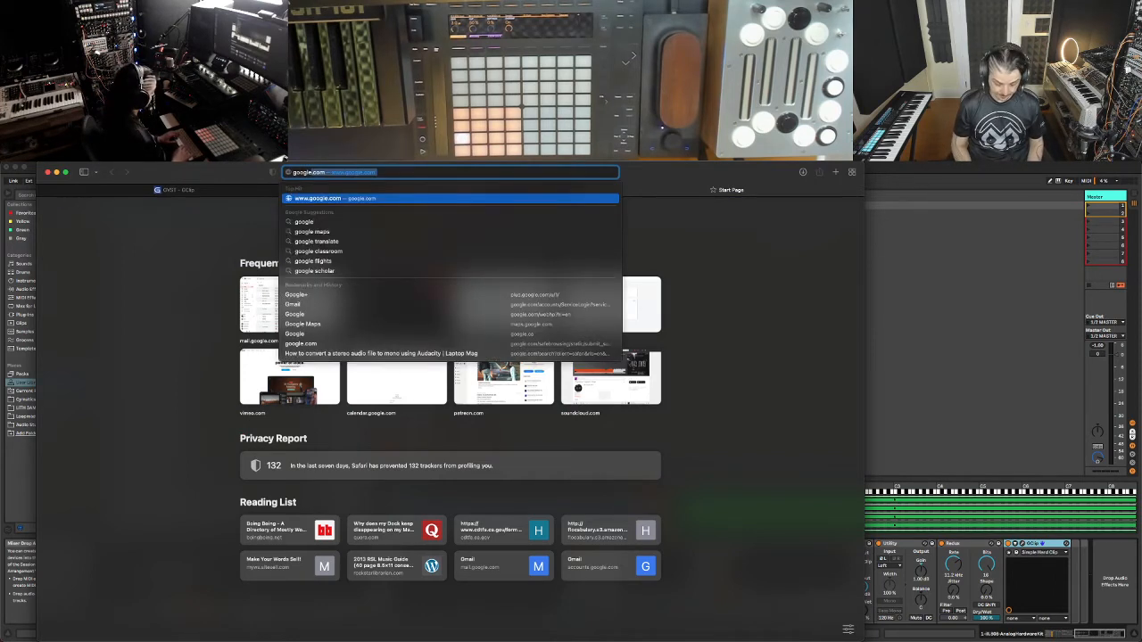
{"action": "key", "text": "BackSpace"}
{"action": "key", "text": "BackSpace"}
{"action": "key", "text": "BackSpace"}
{"action": "key", "text": "BackSpace"}
{"action": "key", "text": "BackSpace"}
{"action": "key", "text": "BackSpace"}
{"action": "key", "text": "BackSpace"}
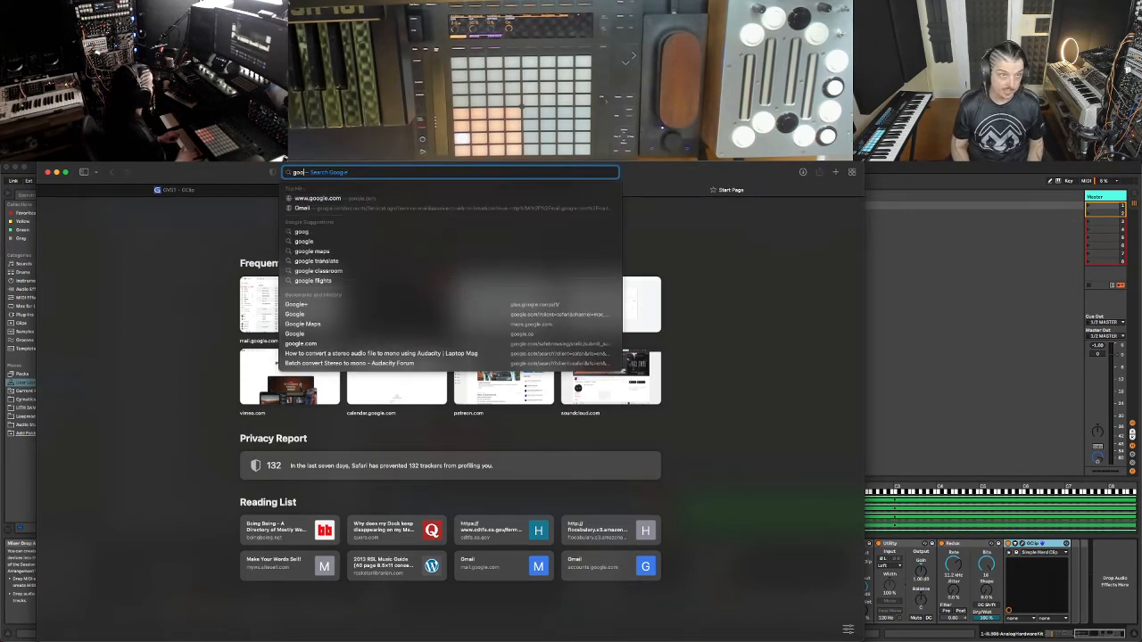
{"action": "type", "text": "gclip"}
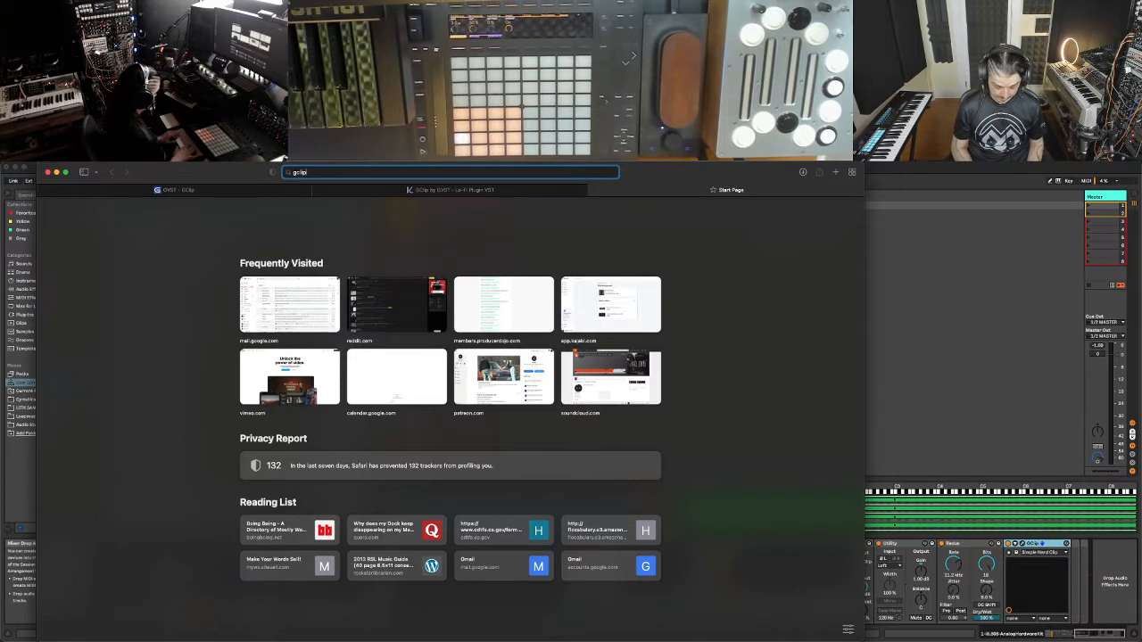
{"action": "type", "text": " vst mac"}
{"action": "key", "text": "Return"}
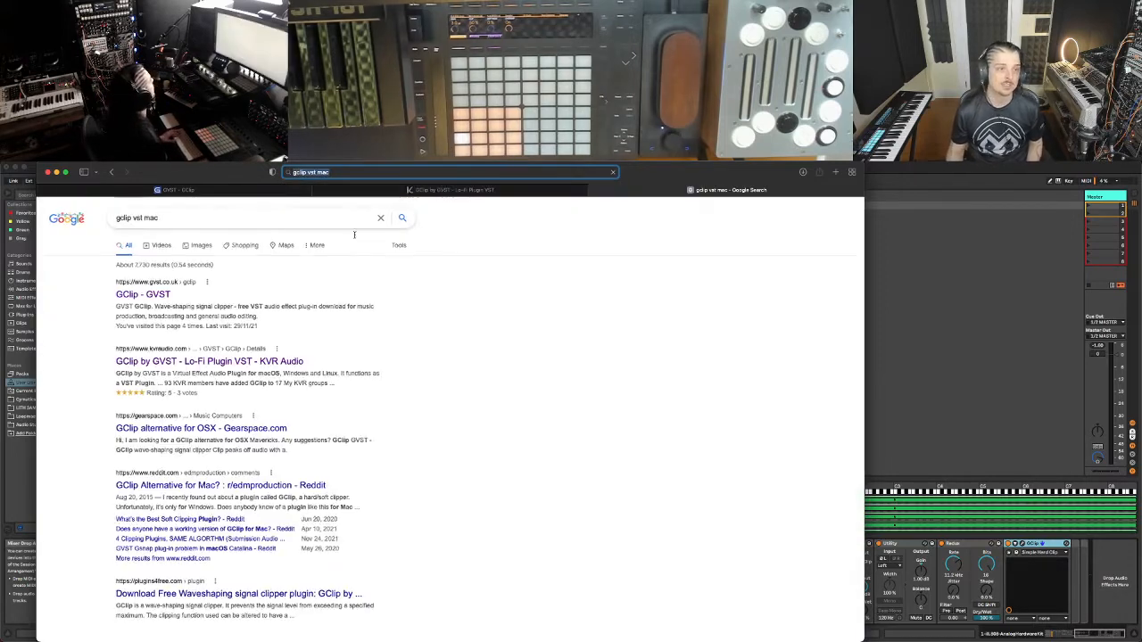
Open the KVR Audio page for GClip by GVST and examine its supported platforms and description.
{"action": "left_click", "coordinate": [162, 362]}
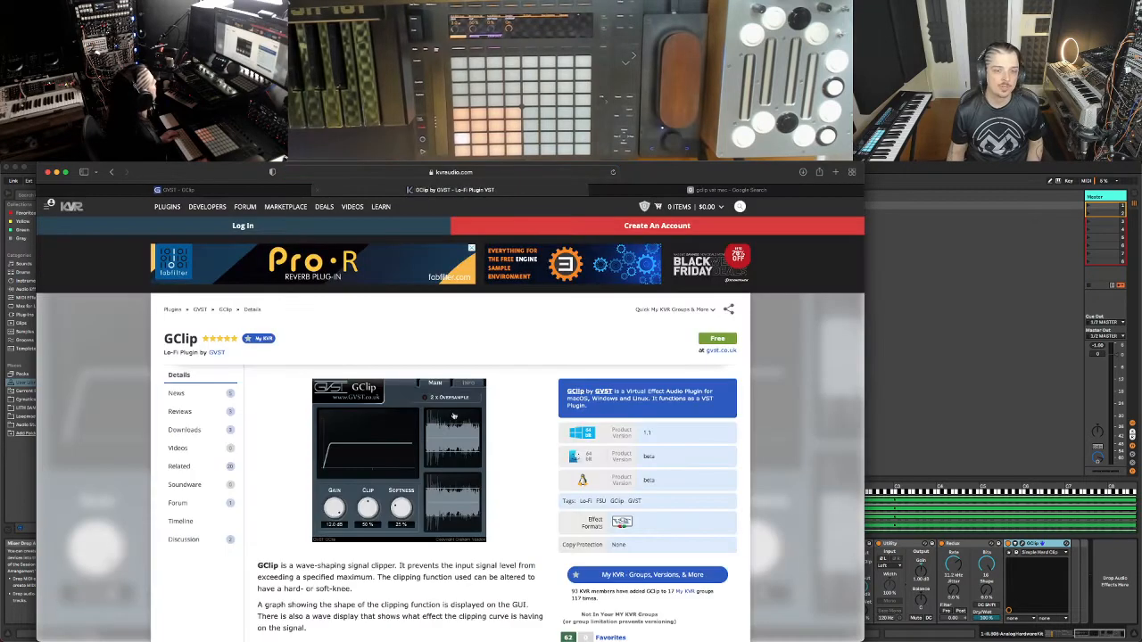
{"action": "scroll", "coordinate": [519, 468], "scroll_direction": "down", "scroll_amount": 1}
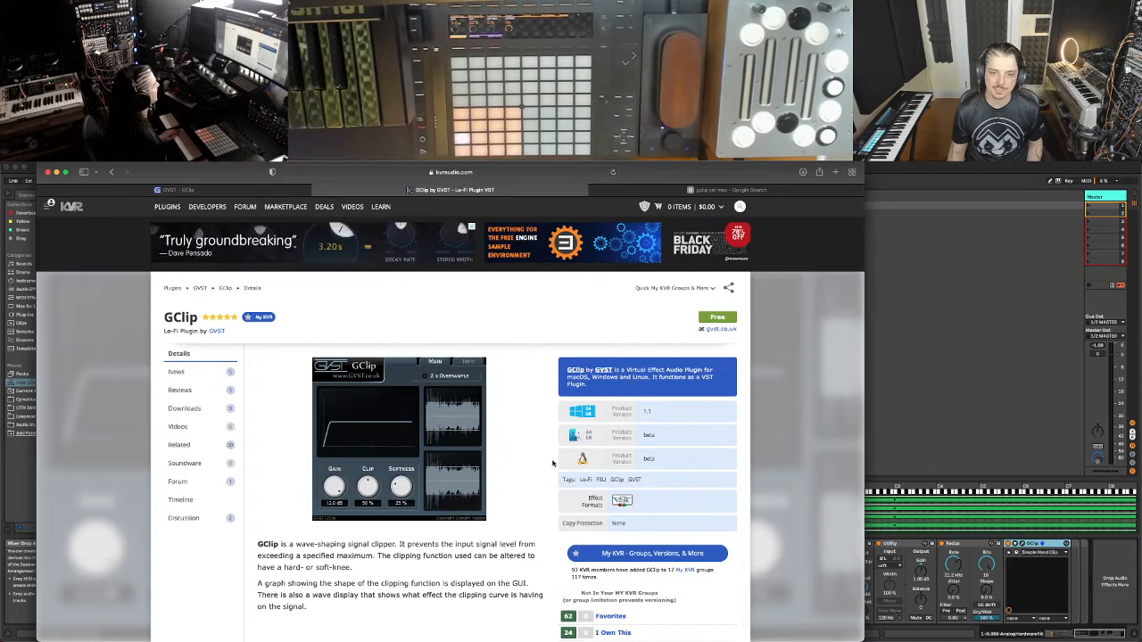
{"action": "scroll", "coordinate": [552, 463], "scroll_direction": "down", "scroll_amount": 2}
{"action": "scroll", "coordinate": [552, 463], "scroll_direction": "up", "scroll_amount": 2}
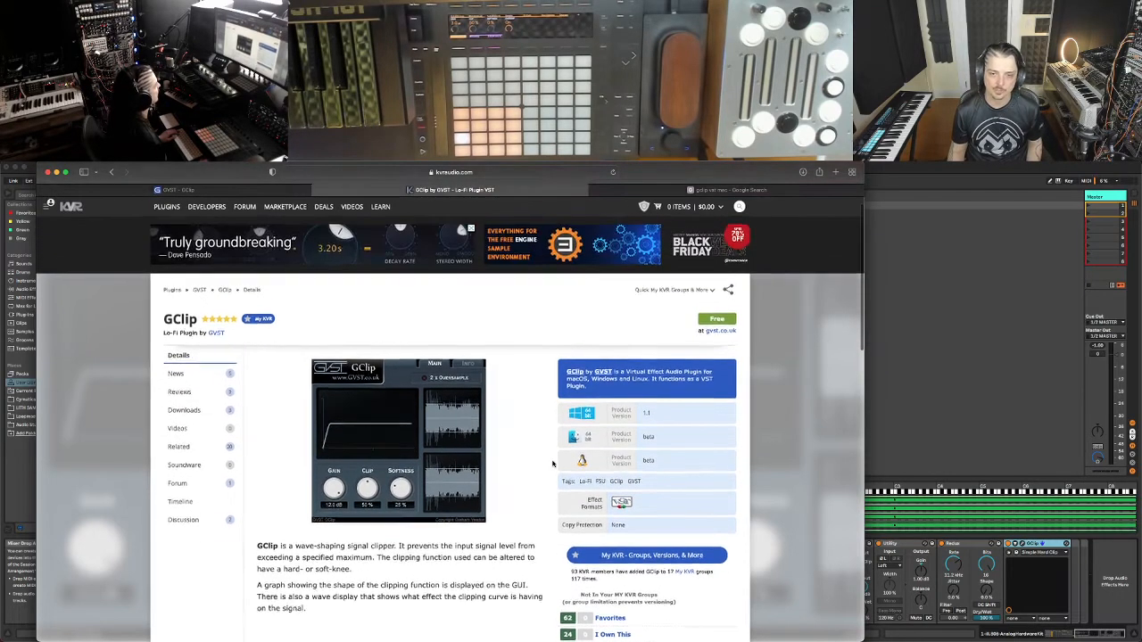
Return to Ableton Live and open the waveform viewer of the third Duck Buddy on the Ducking track.
{"action": "left_click", "coordinate": [1032, 339]}
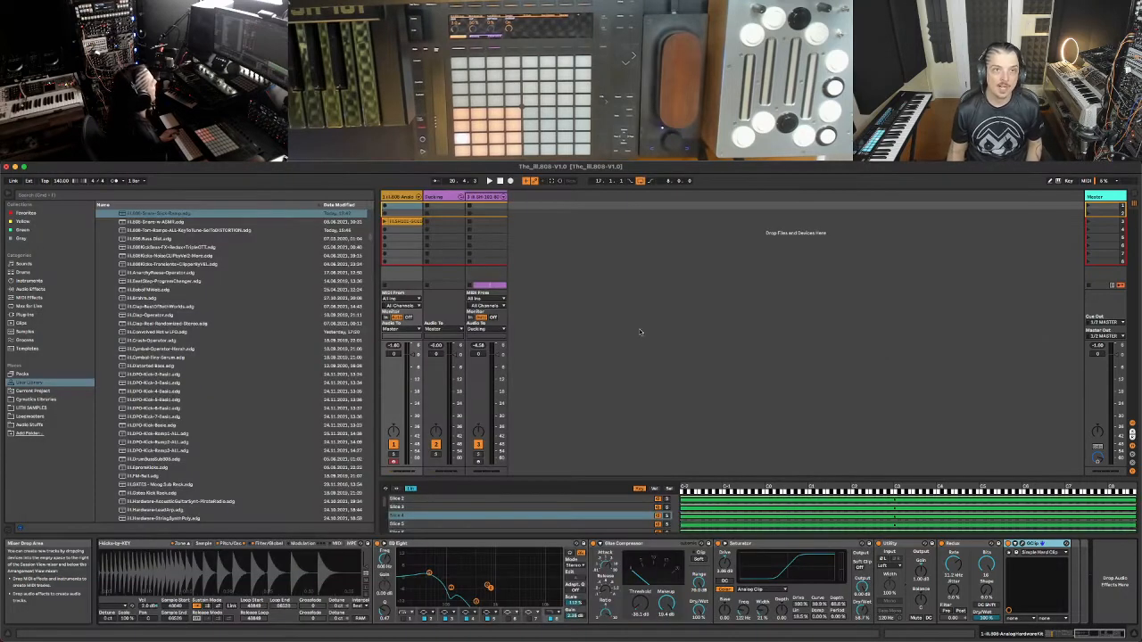
{"action": "left_click", "coordinate": [436, 197]}
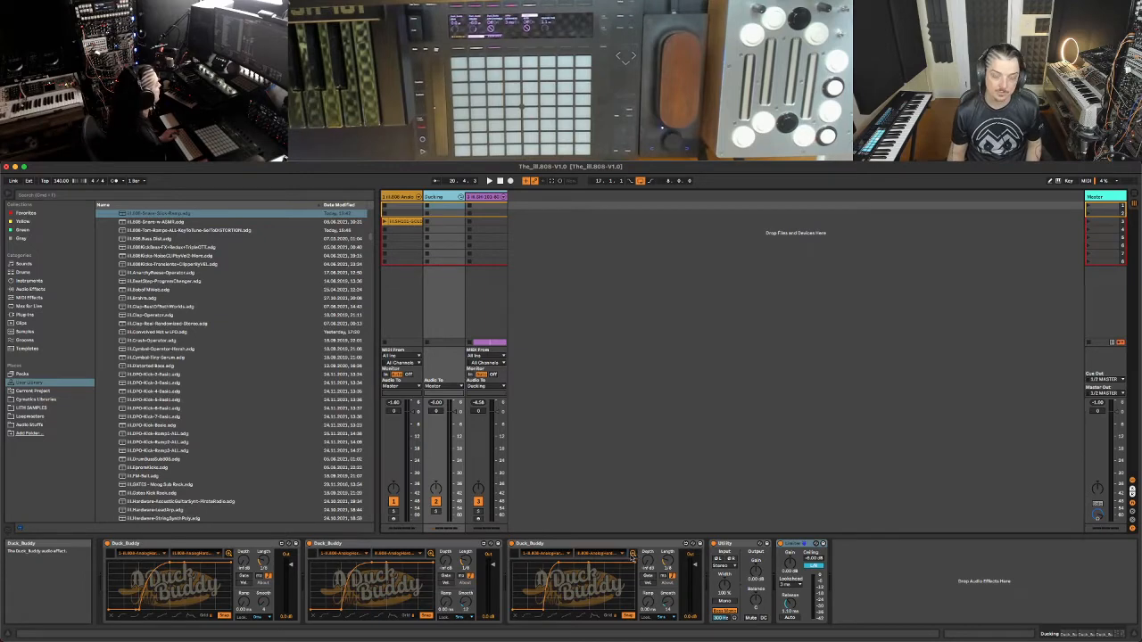
{"action": "left_click", "coordinate": [631, 555]}
{"action": "left_click_drag", "start_coordinate": [590, 249], "coordinate": [639, 172]}
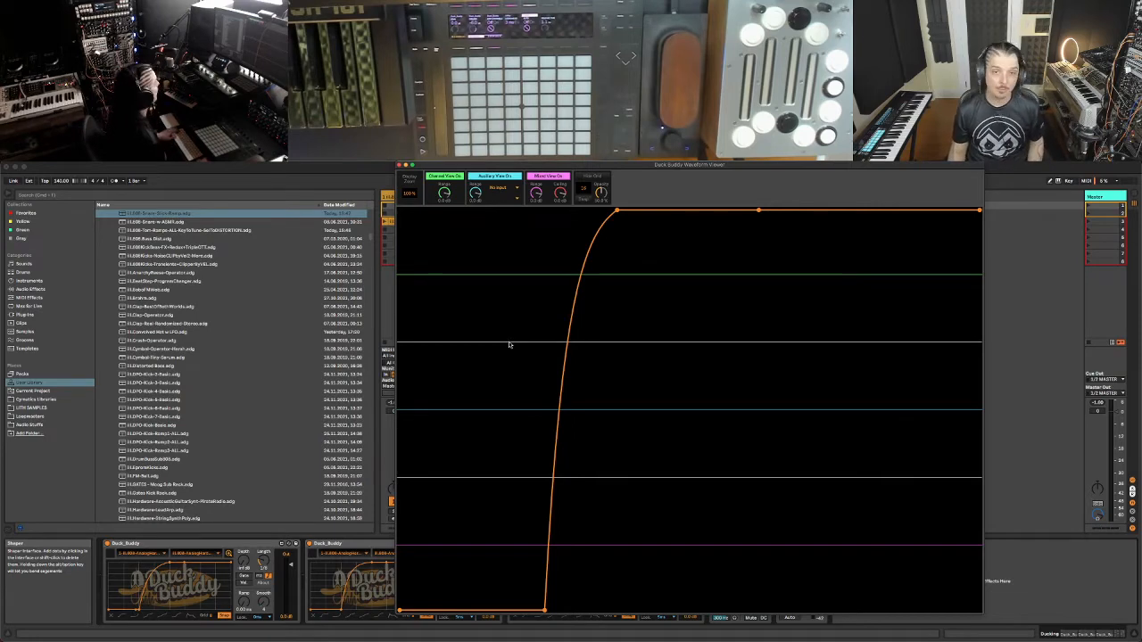
Switch to Safari and open slynk.gumroad.com in a new tab.
{"action": "key", "text": "super+Tab"}
{"action": "key", "text": "super+t"}
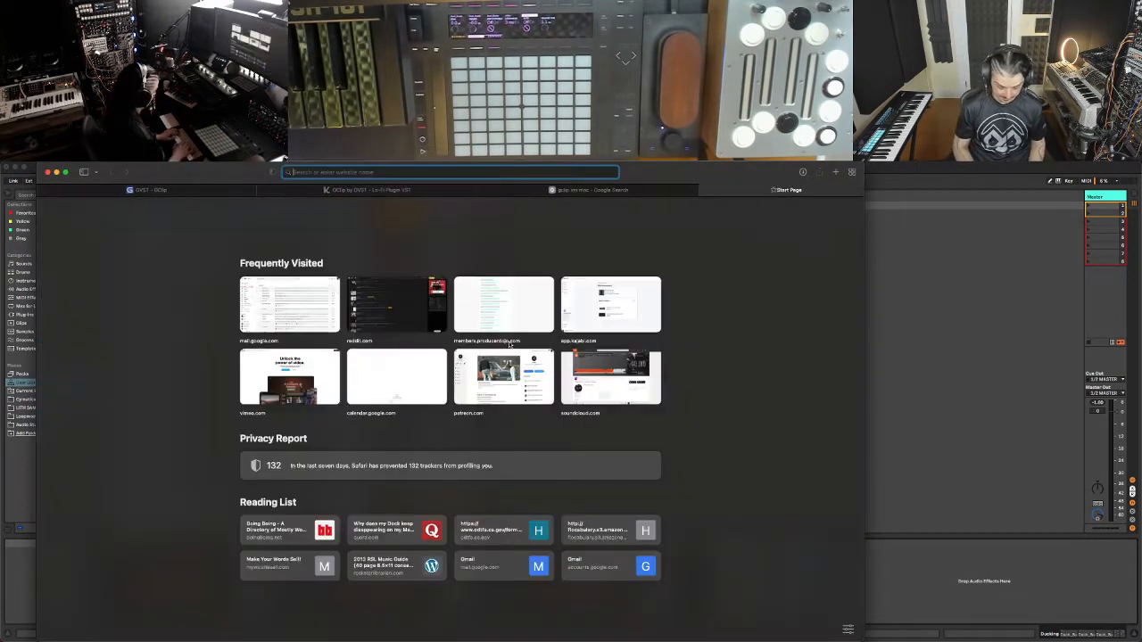
{"action": "type", "text": "slynk.gumroad.com"}
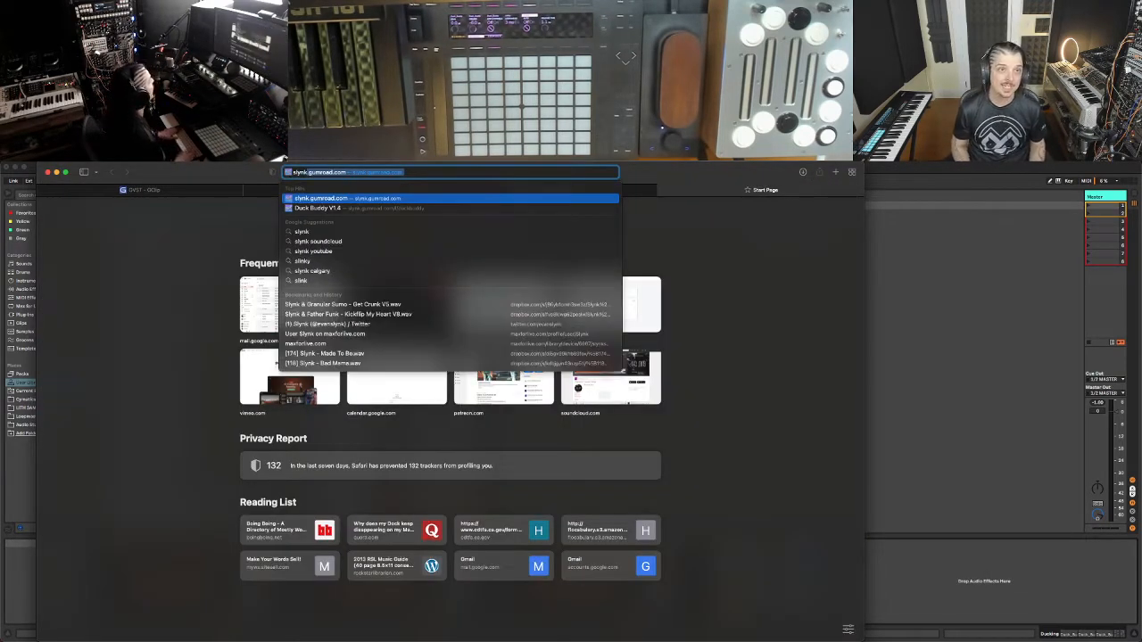
{"action": "key", "text": "Return"}
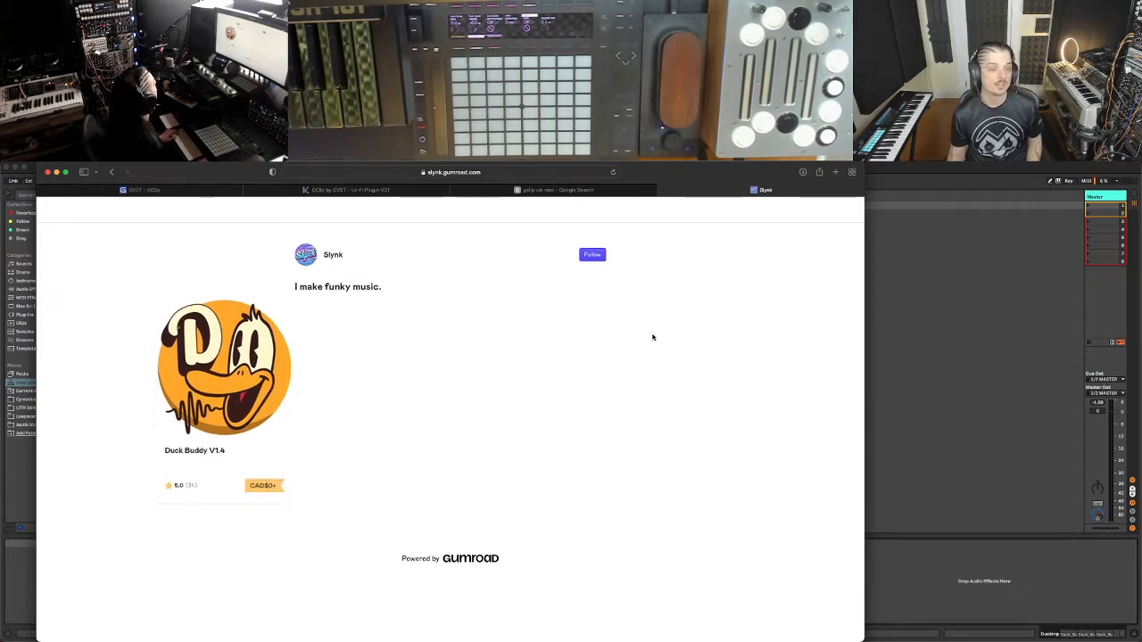
Return to Ableton Live, close the Duck Buddy waveform viewer and select the SH-101 808 track.
{"action": "left_click", "coordinate": [937, 257]}
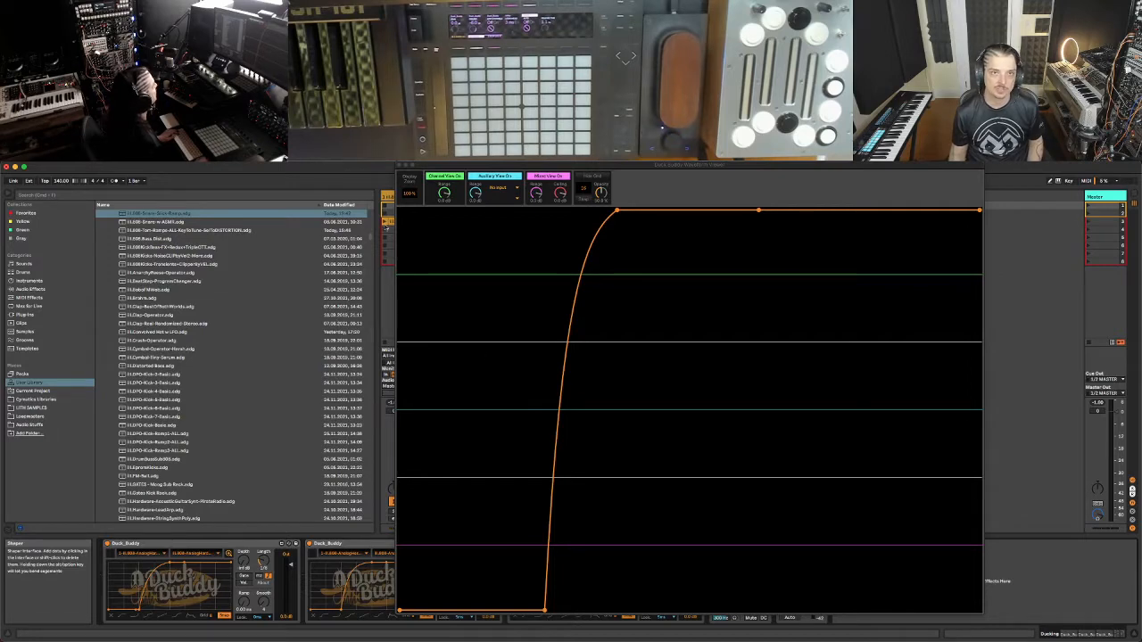
{"action": "left_click", "coordinate": [401, 167]}
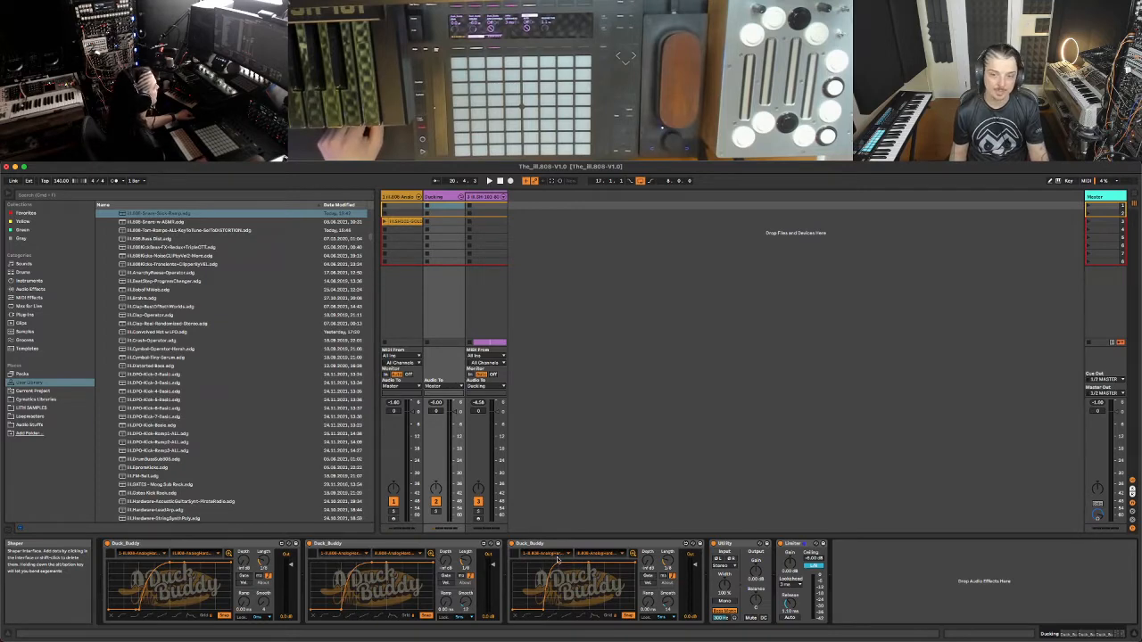
{"action": "left_click", "coordinate": [482, 198]}
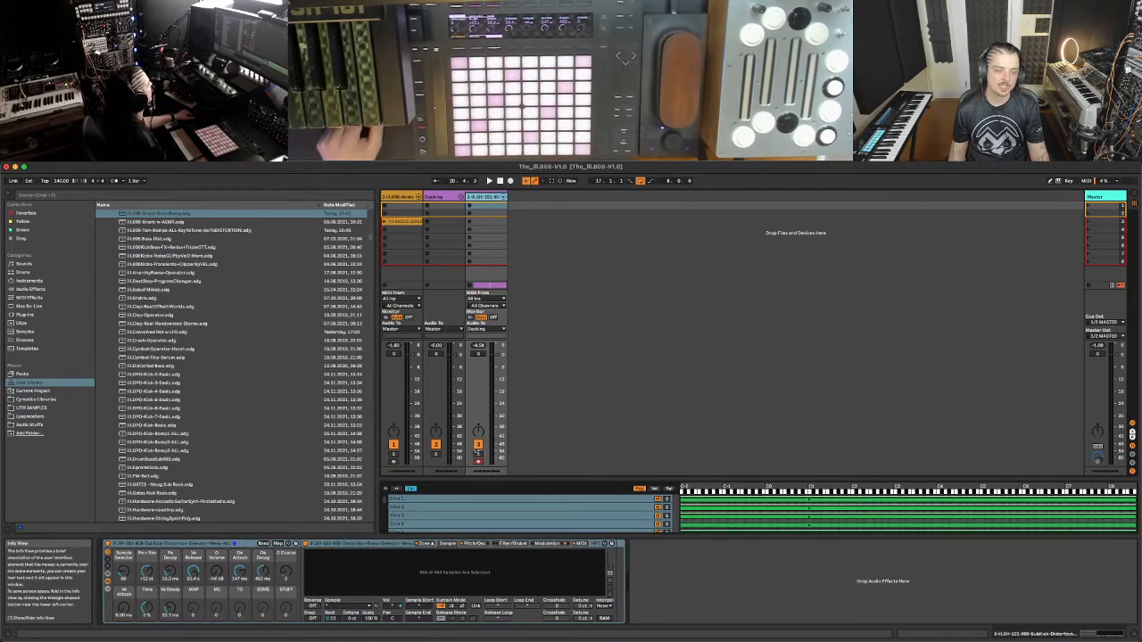
Turn off the Utility device on the Ducking track.
{"action": "left_click", "coordinate": [434, 196]}
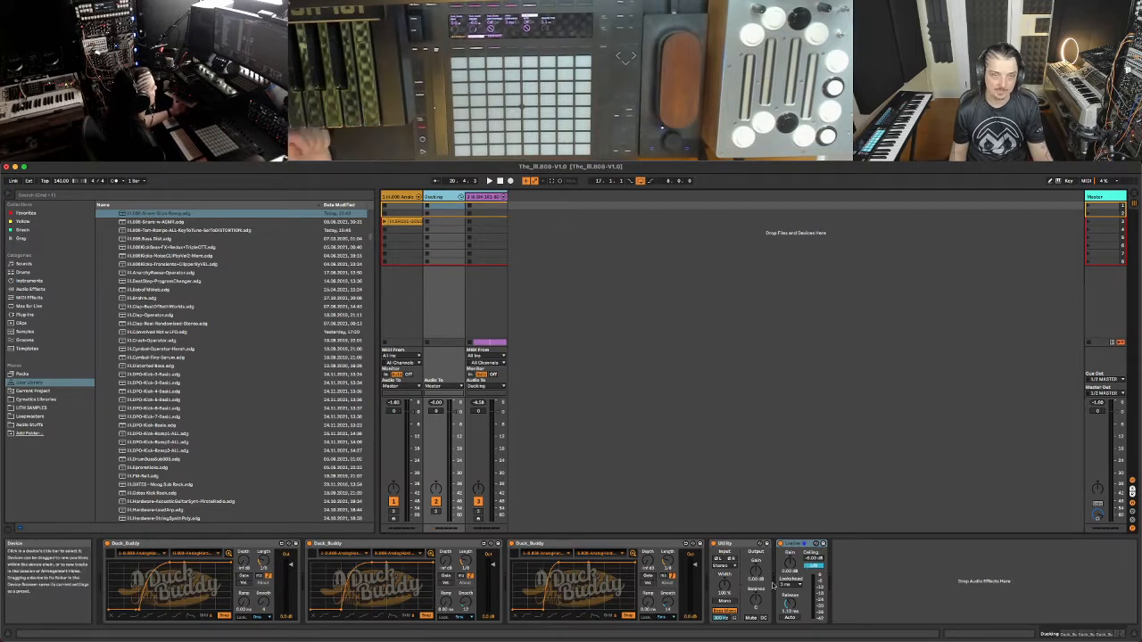
{"action": "left_click", "coordinate": [714, 545]}
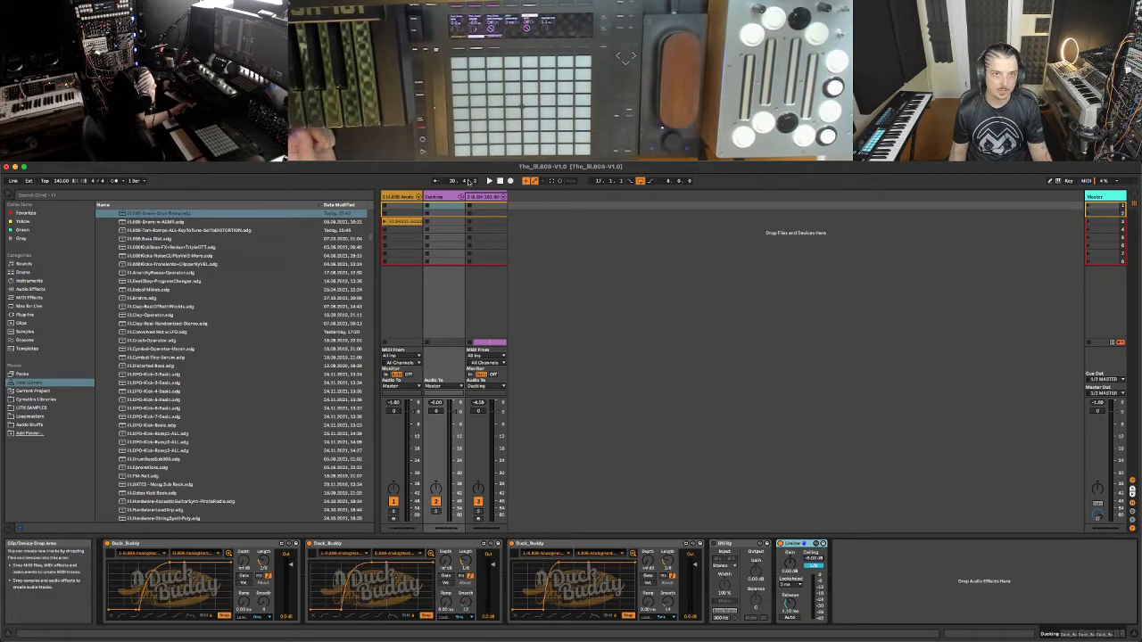
On the SH-101 808 track, set the Sampler's interpolation mode to Best Interpolation.
{"action": "left_click", "coordinate": [483, 197]}
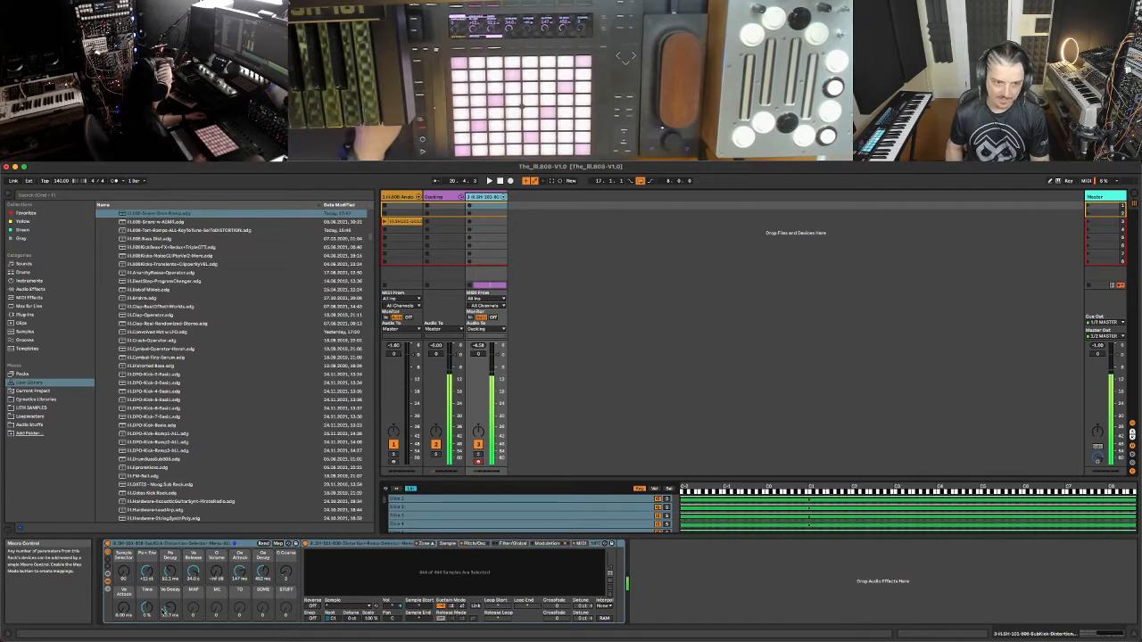
{"action": "left_click", "coordinate": [605, 607]}
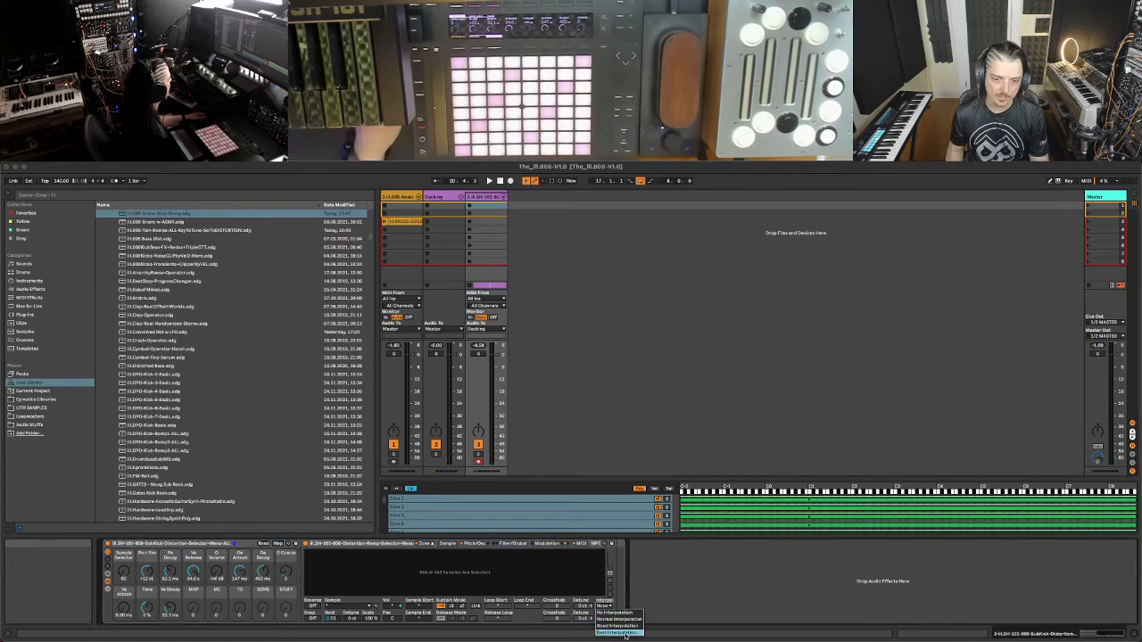
{"action": "left_click", "coordinate": [626, 634]}
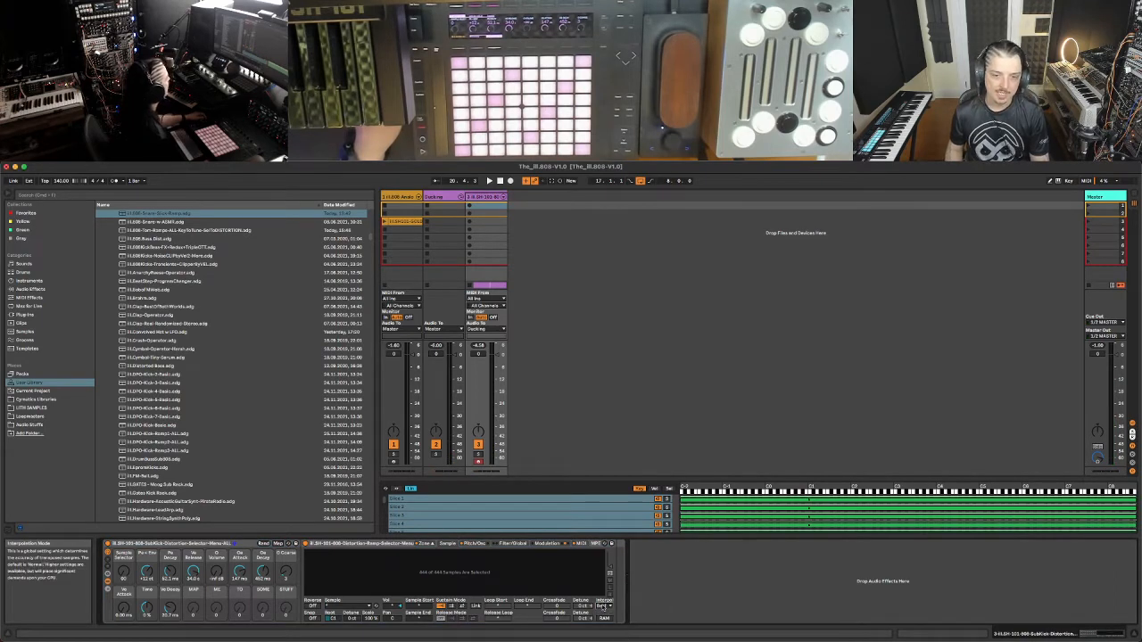
Switch the Sampler's interpolation mode to No Interpolation.
{"action": "left_click", "coordinate": [606, 607]}
{"action": "left_click", "coordinate": [608, 613]}
{"action": "left_click", "coordinate": [605, 606]}
{"action": "left_click", "coordinate": [606, 618]}
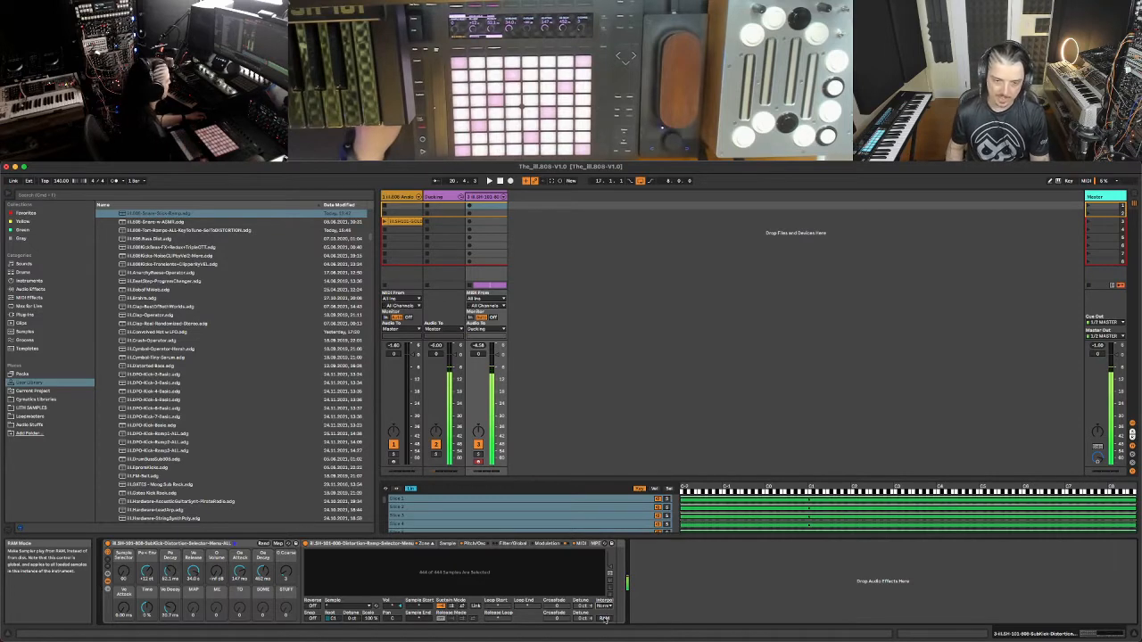
Compare Best Interpolation against No Interpolation in the Sampler, ending on Best Interpolation.
{"action": "left_click", "coordinate": [604, 607]}
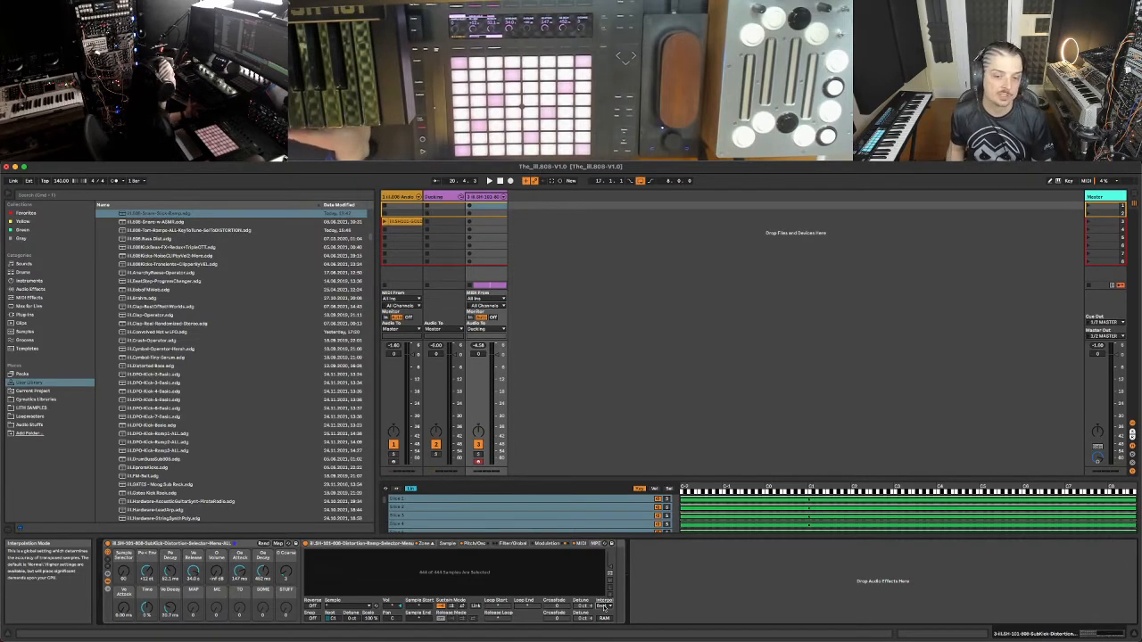
{"action": "left_click", "coordinate": [605, 608]}
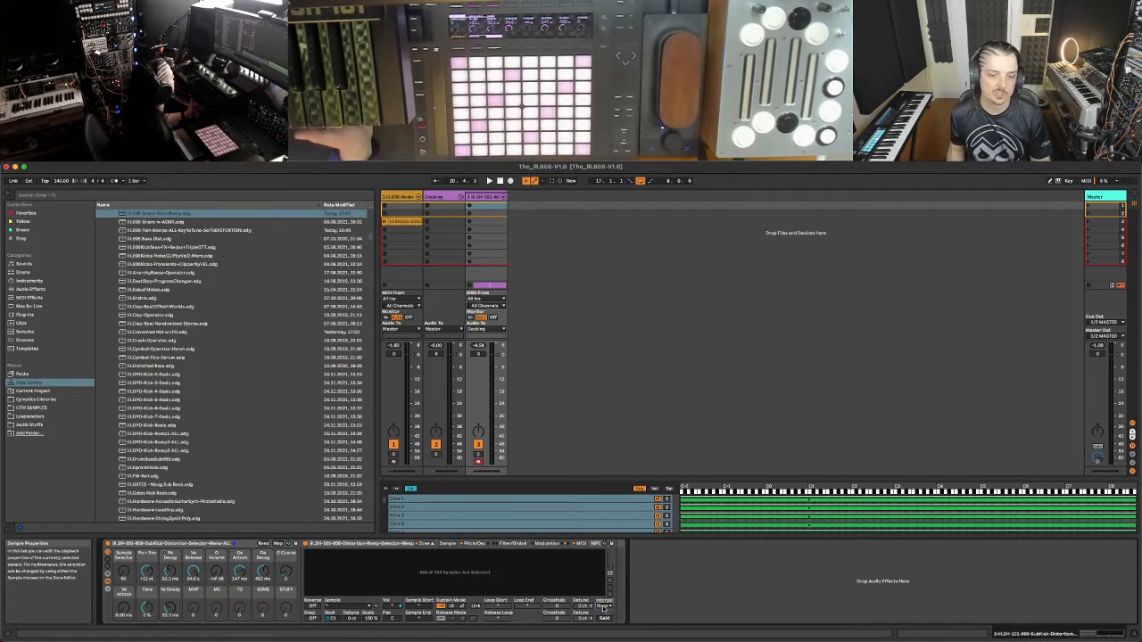
{"action": "left_click", "coordinate": [610, 633]}
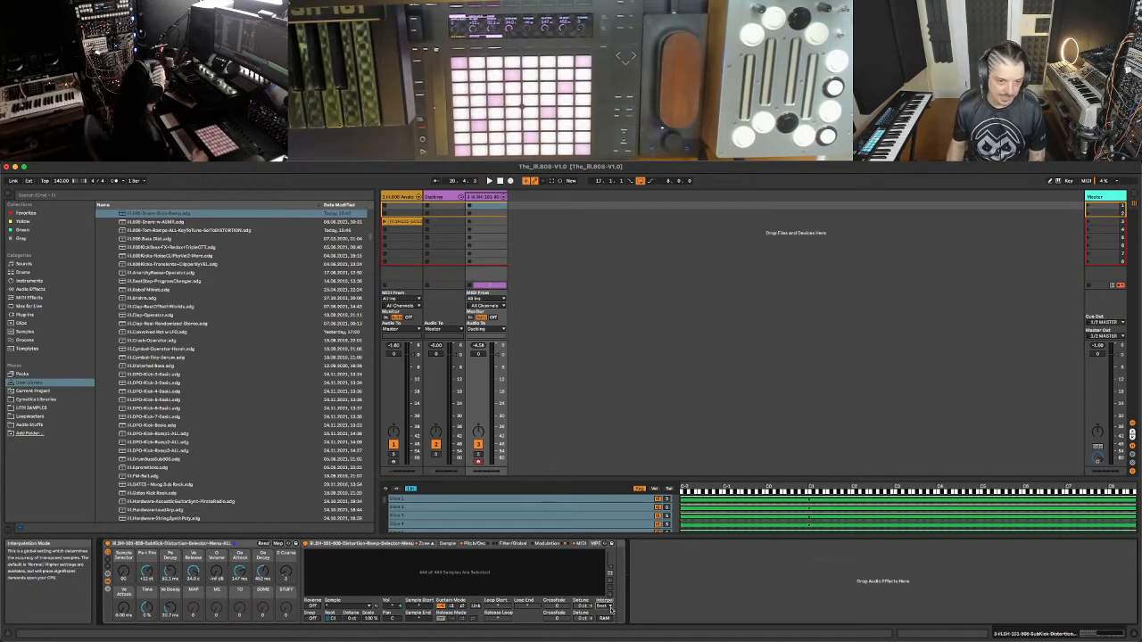
Try Normal Interpolation in the Sampler, ending with the mode set to Good Interpolation.
{"action": "left_click", "coordinate": [610, 610]}
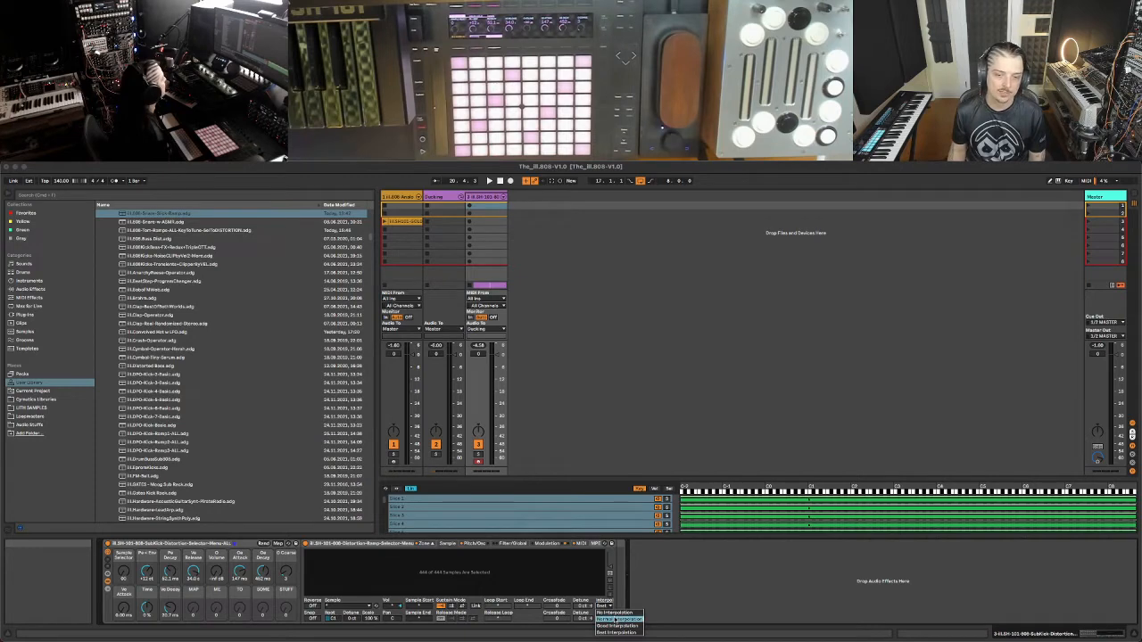
{"action": "left_click", "coordinate": [615, 620]}
{"action": "left_click", "coordinate": [614, 609]}
{"action": "left_click", "coordinate": [606, 625]}
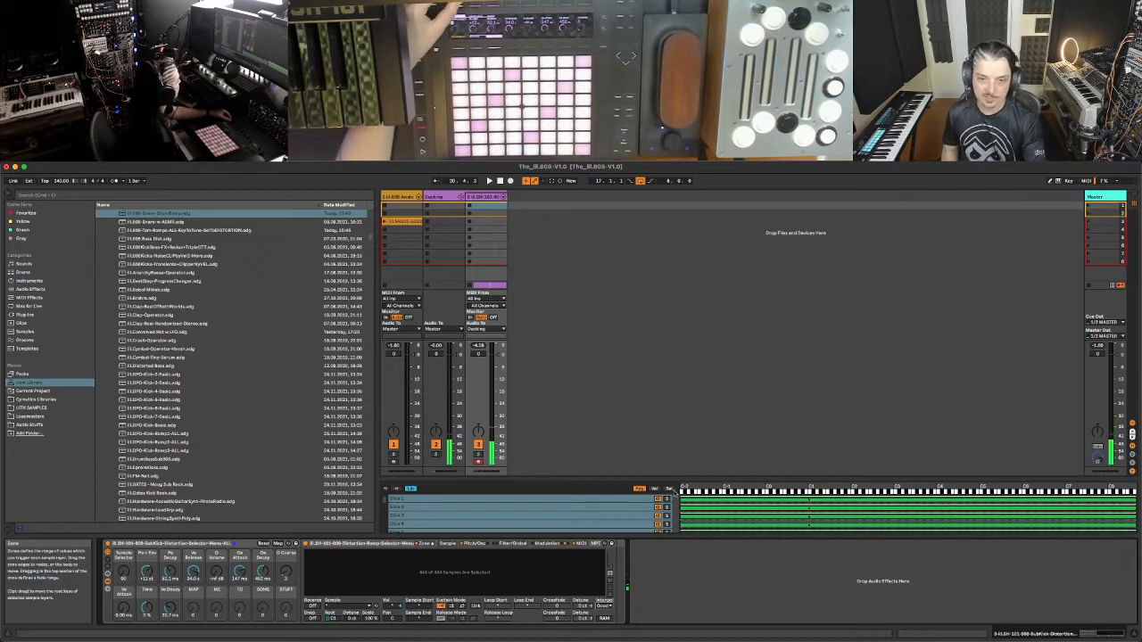
Enlarge the Sampler's zone editor and show the velocity zones of all the slices.
{"action": "left_click_drag", "start_coordinate": [678, 487], "coordinate": [678, 239]}
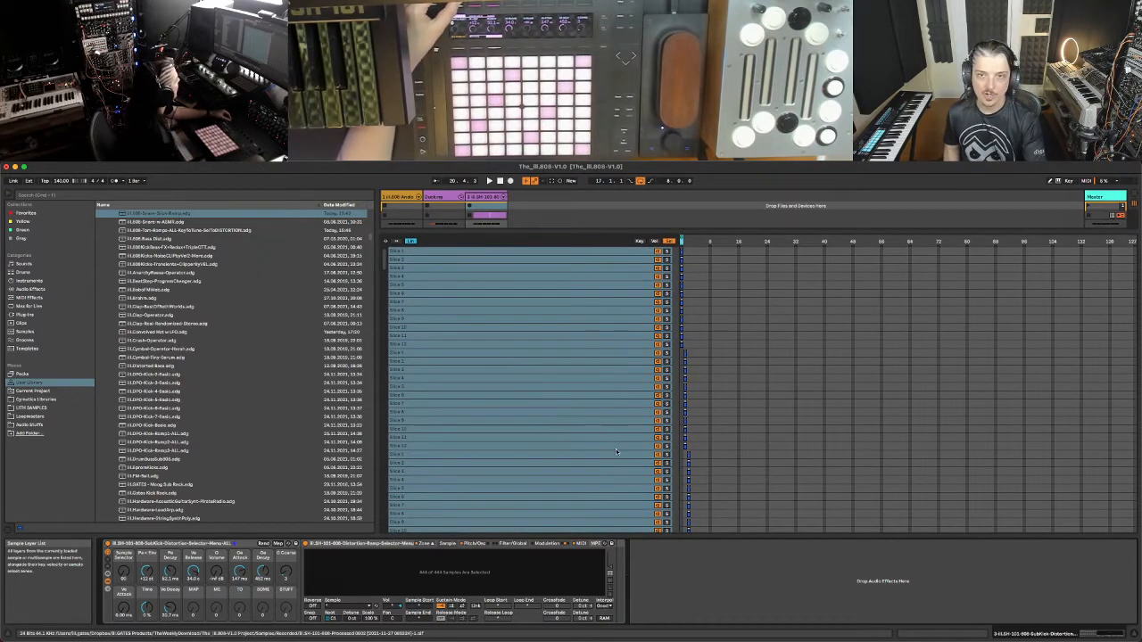
{"action": "left_click", "coordinate": [654, 240]}
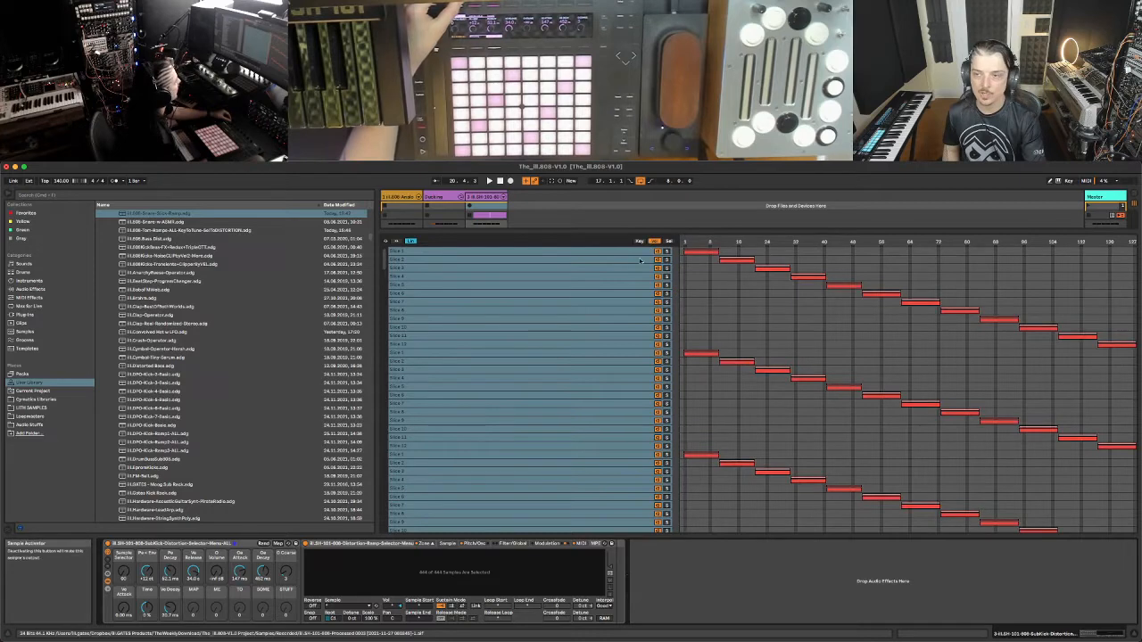
Step down through the sample layers from the first Slice 1 to examine each slice's waveform and velocity zone.
{"action": "left_click", "coordinate": [548, 253]}
{"action": "key", "text": "Down"}
{"action": "key", "text": "Down"}
{"action": "key", "text": "Down"}
{"action": "key", "text": "Down"}
{"action": "key", "text": "Down"}
{"action": "key", "text": "Down"}
{"action": "key", "text": "Down"}
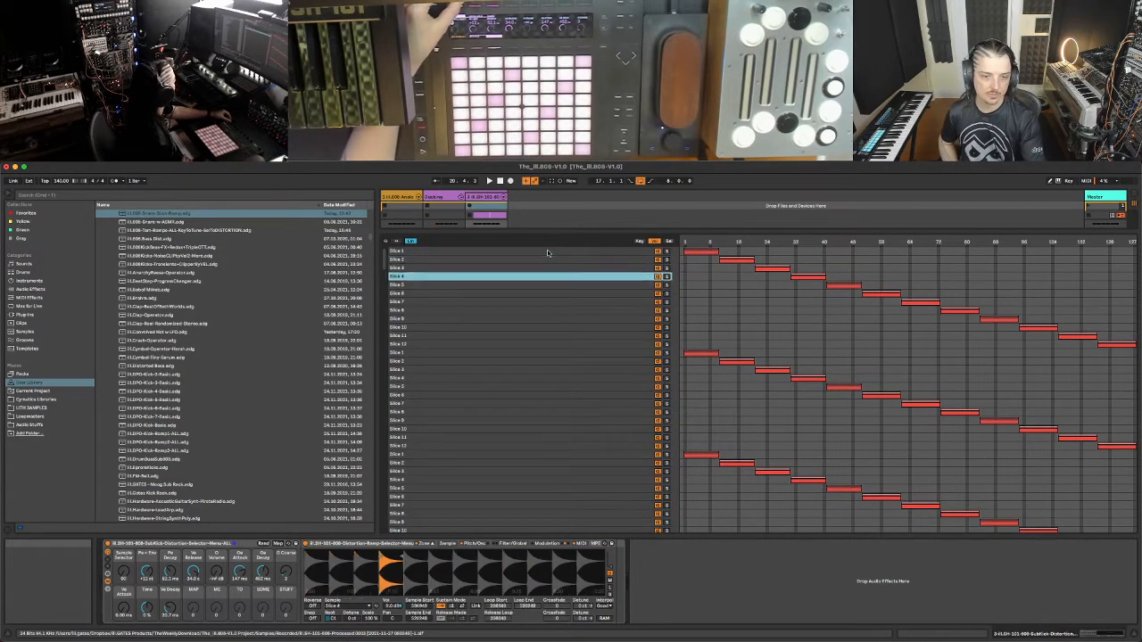
{"action": "key", "text": "Down"}
{"action": "key", "text": "Down"}
{"action": "key", "text": "Down"}
{"action": "key", "text": "Down"}
{"action": "key", "text": "Down"}
{"action": "key", "text": "Down"}
{"action": "key", "text": "Down"}
{"action": "key", "text": "Down"}
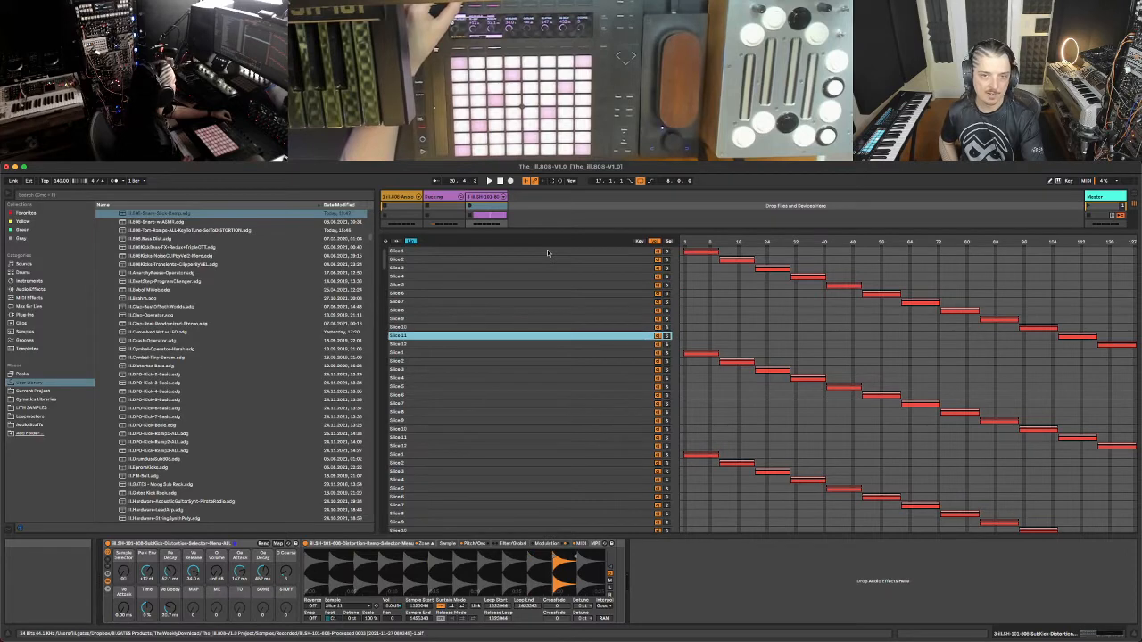
{"action": "key", "text": "Down"}
{"action": "key", "text": "Down"}
{"action": "key", "text": "Down"}
{"action": "key", "text": "Down"}
{"action": "key", "text": "Down"}
{"action": "key", "text": "Down"}
{"action": "key", "text": "Down"}
{"action": "key", "text": "Down"}
{"action": "key", "text": "Down"}
{"action": "key", "text": "Down"}
{"action": "key", "text": "Down"}
{"action": "key", "text": "Down"}
{"action": "key", "text": "Down"}
{"action": "key", "text": "Down"}
{"action": "key", "text": "Down"}
{"action": "key", "text": "Down"}
{"action": "key", "text": "Down"}
{"action": "key", "text": "Down"}
{"action": "key", "text": "Down"}
{"action": "key", "text": "Down"}
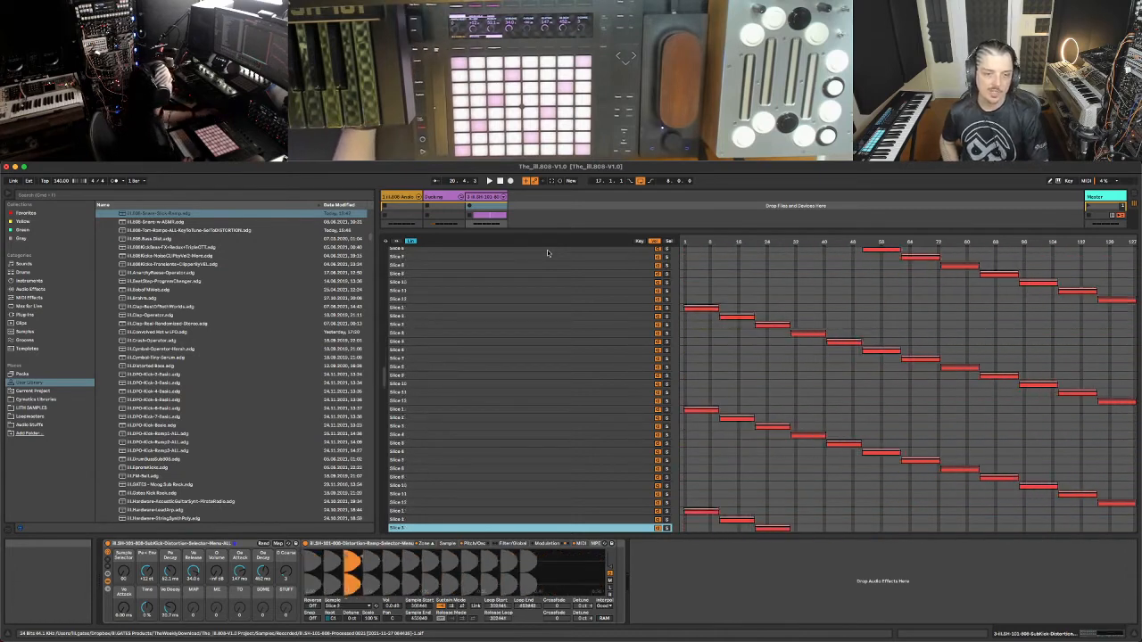
Return to the beginning of the Sampler's layer list and select the first Slice 4.
{"action": "scroll", "coordinate": [553, 248], "scroll_direction": "up", "scroll_amount": 2}
{"action": "scroll", "coordinate": [554, 347], "scroll_direction": "up", "scroll_amount": 15}
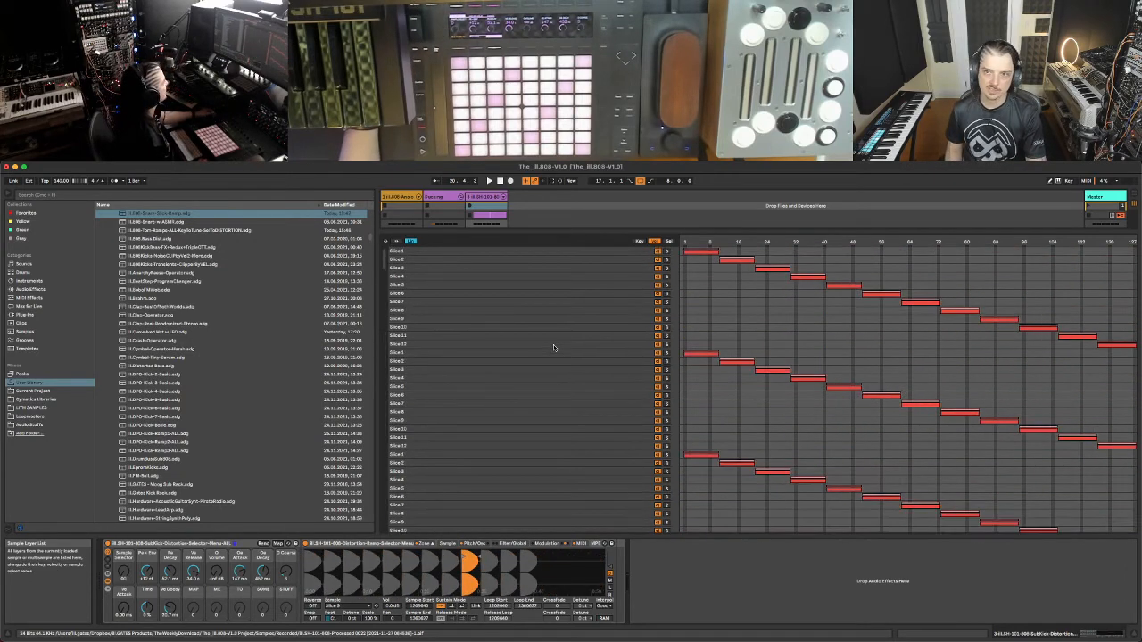
{"action": "left_click", "coordinate": [565, 276]}
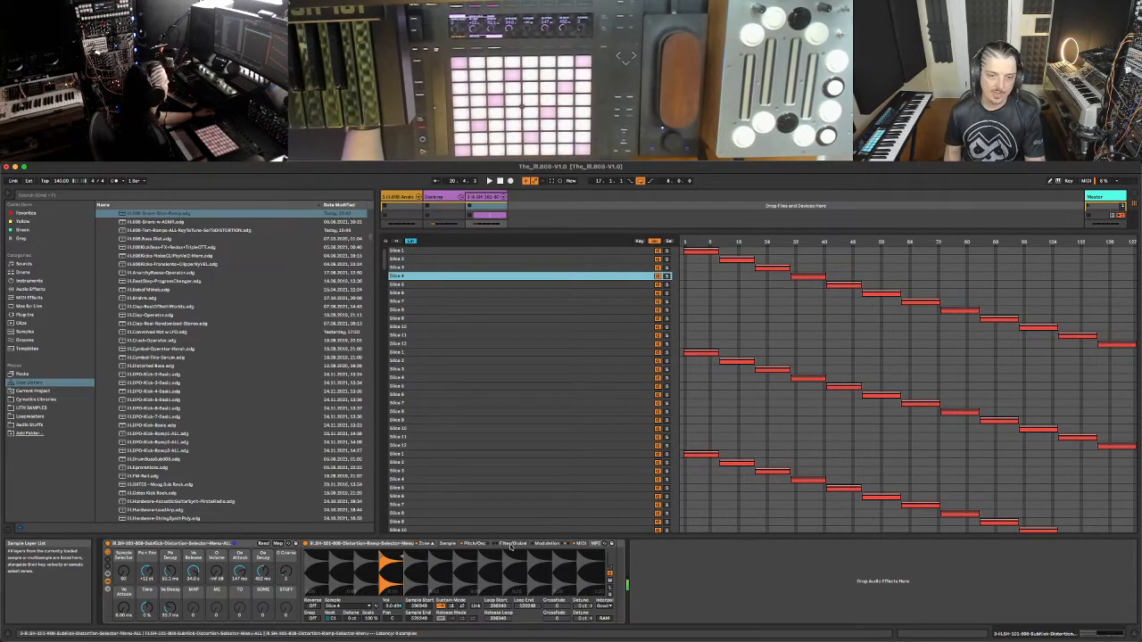
Review the Sampler's Filter/Global settings with the first Slice 2 selected, and its Pitch/Osc settings with the zone editor closed.
{"action": "left_click", "coordinate": [512, 544]}
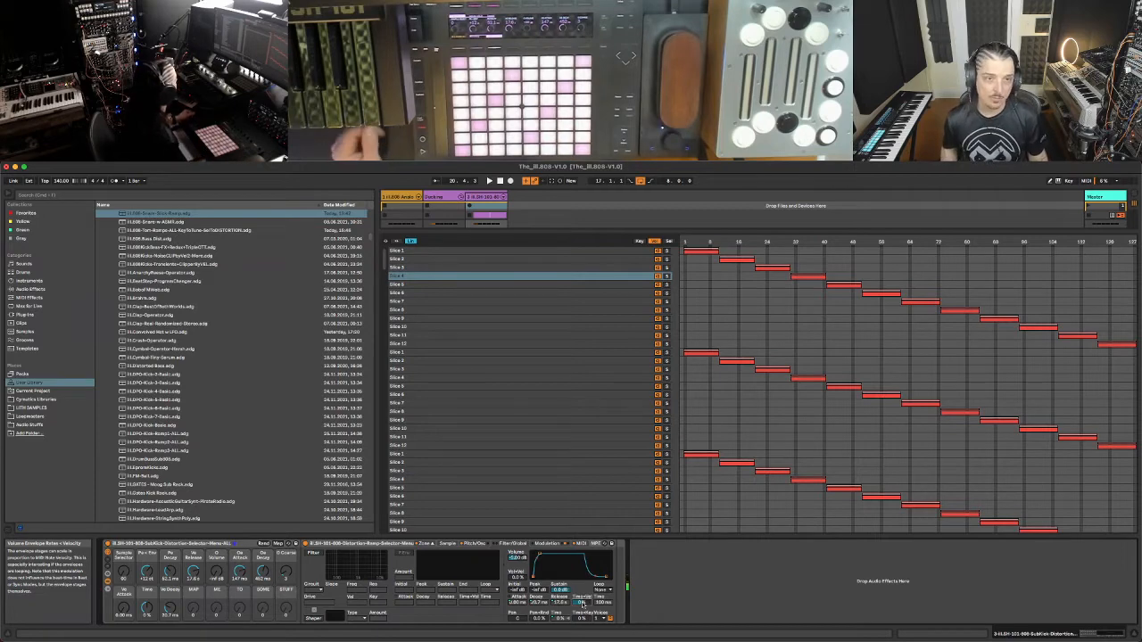
{"action": "left_click", "coordinate": [424, 260]}
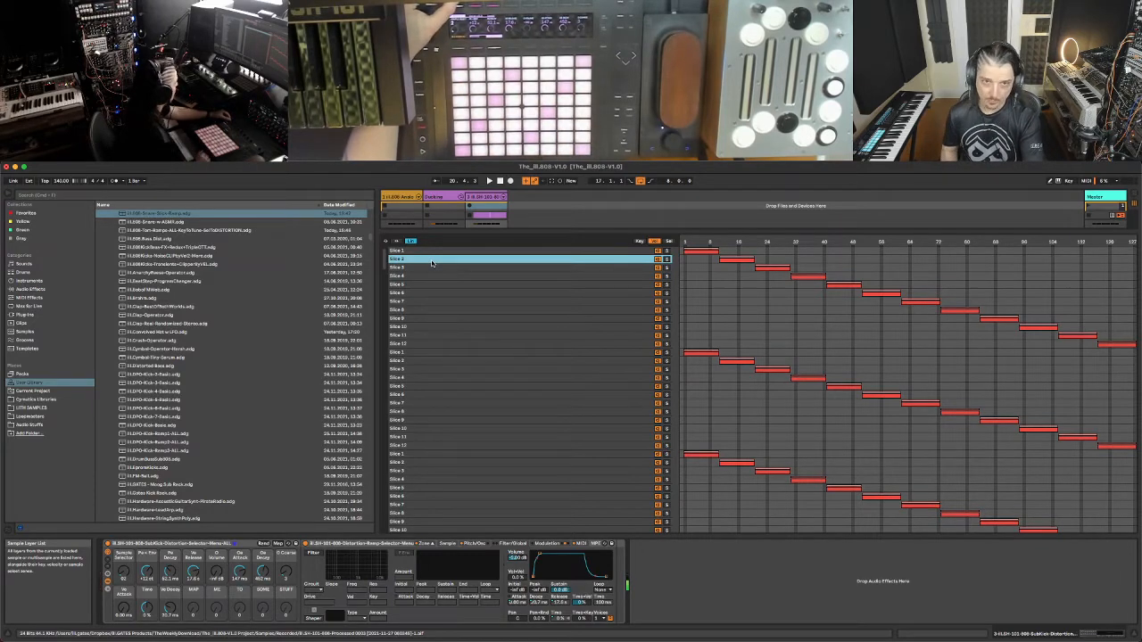
{"action": "key", "text": "Tab"}
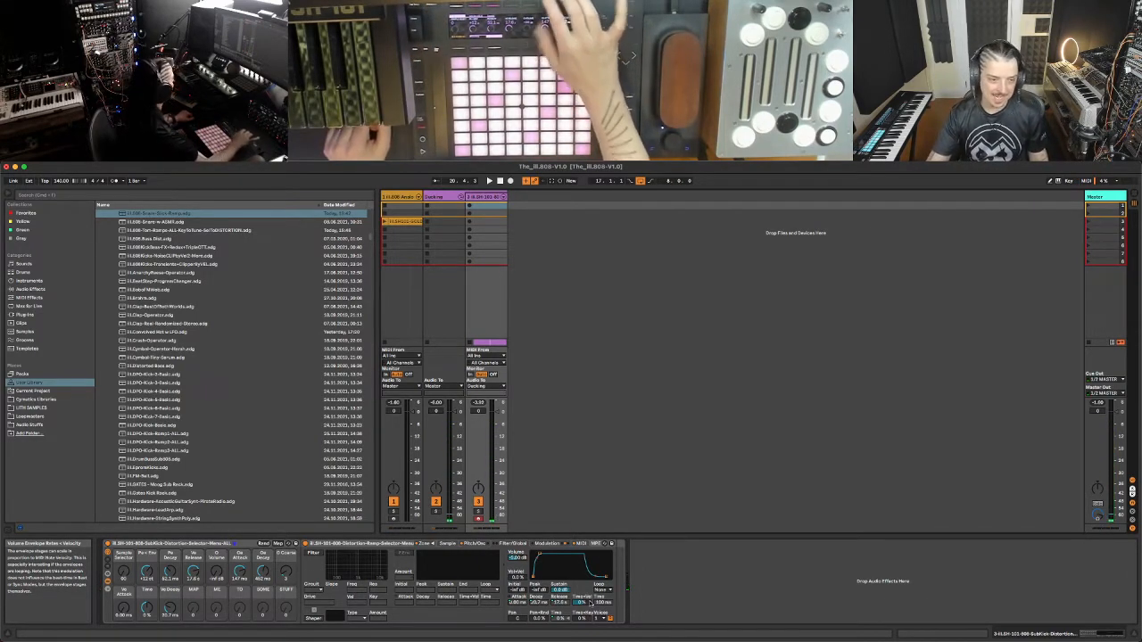
{"action": "left_click", "coordinate": [473, 544]}
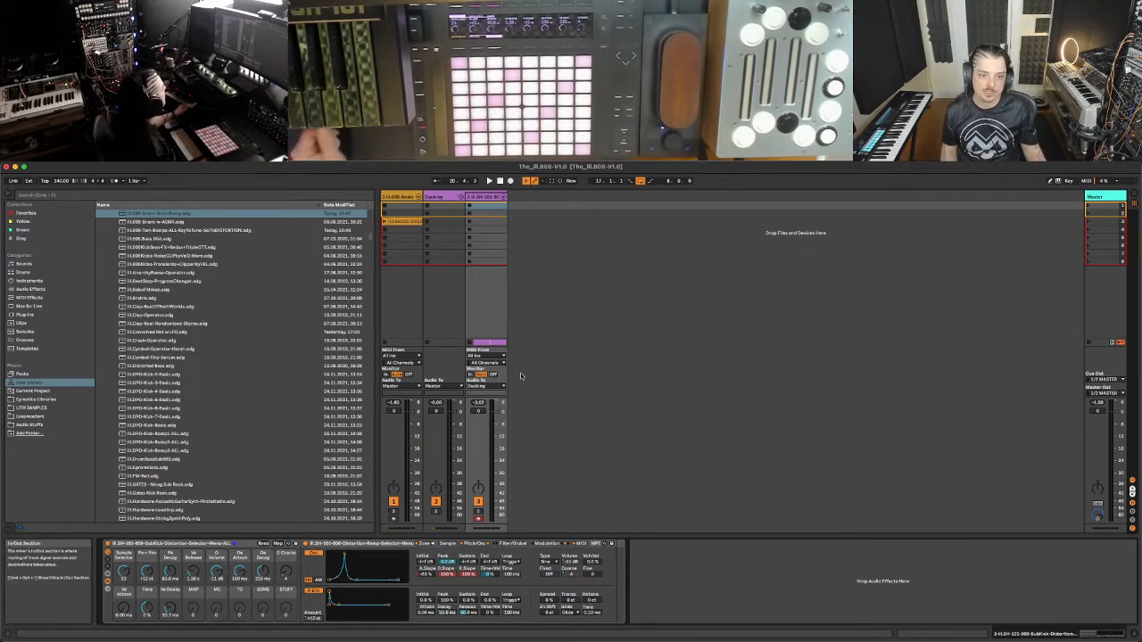
Open the 808 AnalogHardwareKit drum rack on the first track and select the Kicks-Dry-ModByVEL pad.
{"action": "left_click", "coordinate": [402, 200]}
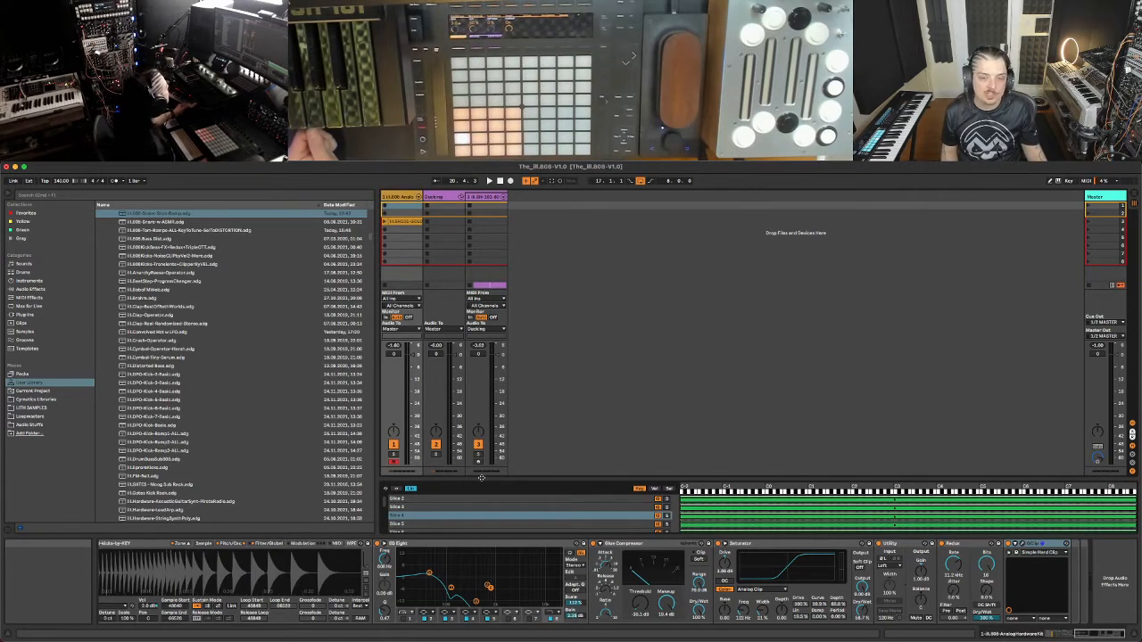
{"action": "scroll", "coordinate": [700, 571], "scroll_direction": "left", "scroll_amount": 10}
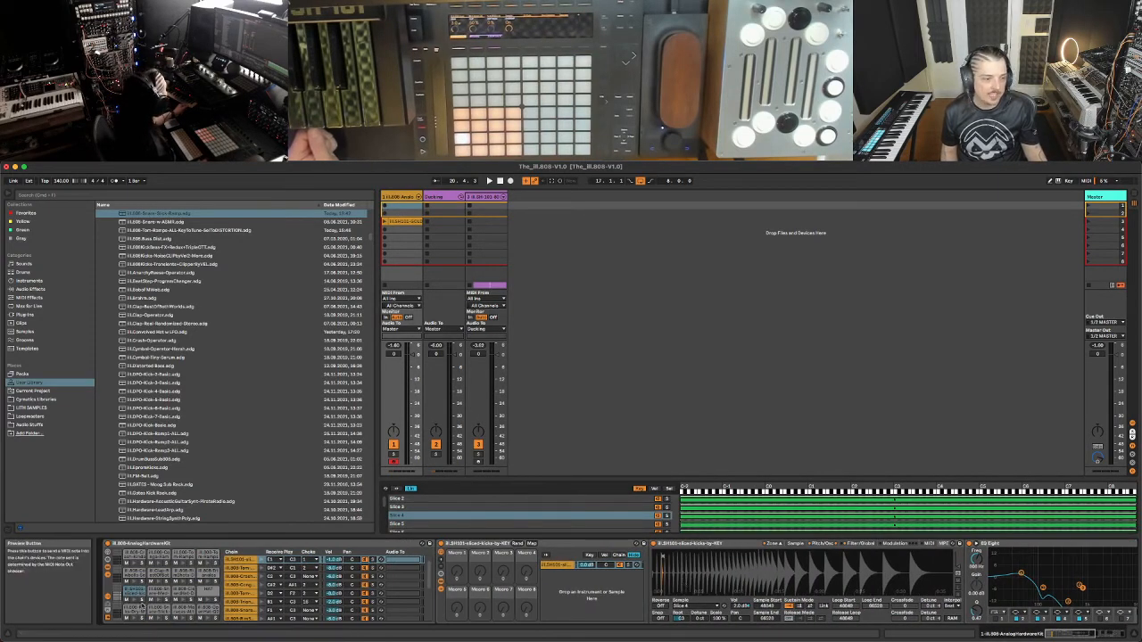
{"action": "left_click", "coordinate": [135, 609]}
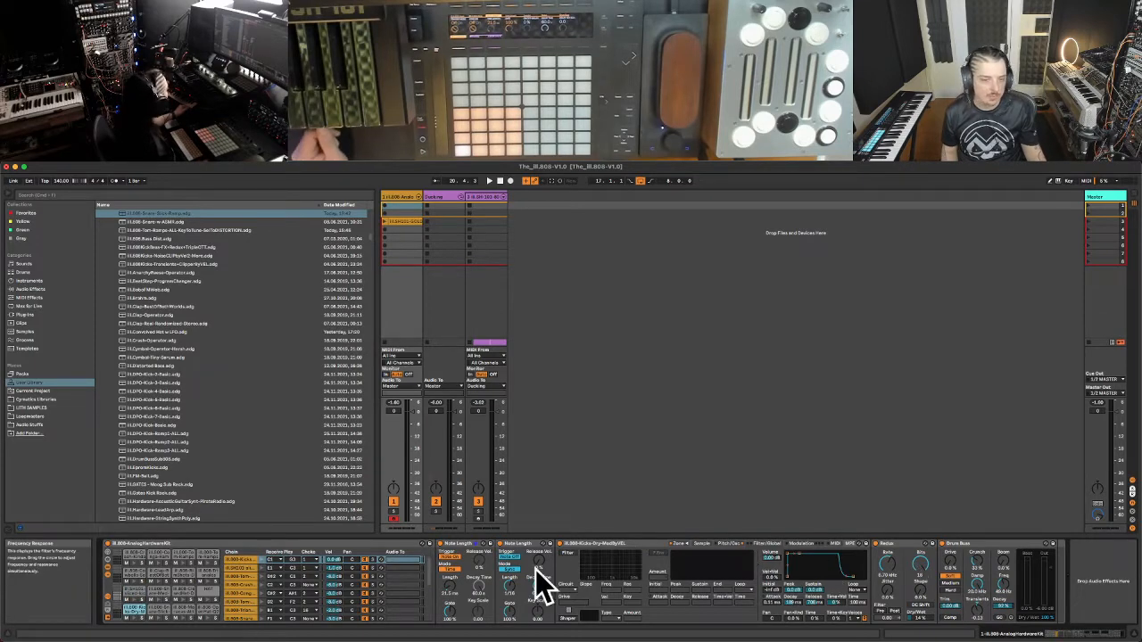
Open and enlarge the dry kick Sampler's zone editor and examine the velocity zones of all its slices.
{"action": "left_click", "coordinate": [687, 543]}
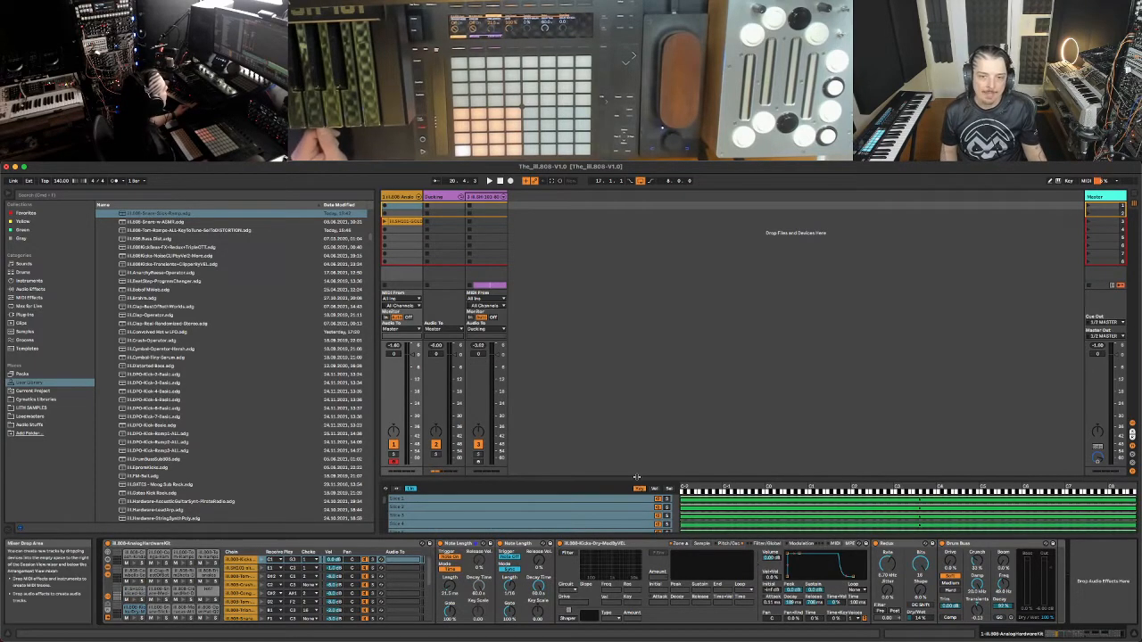
{"action": "left_click_drag", "start_coordinate": [646, 486], "coordinate": [650, 423]}
{"action": "left_click", "coordinate": [655, 428]}
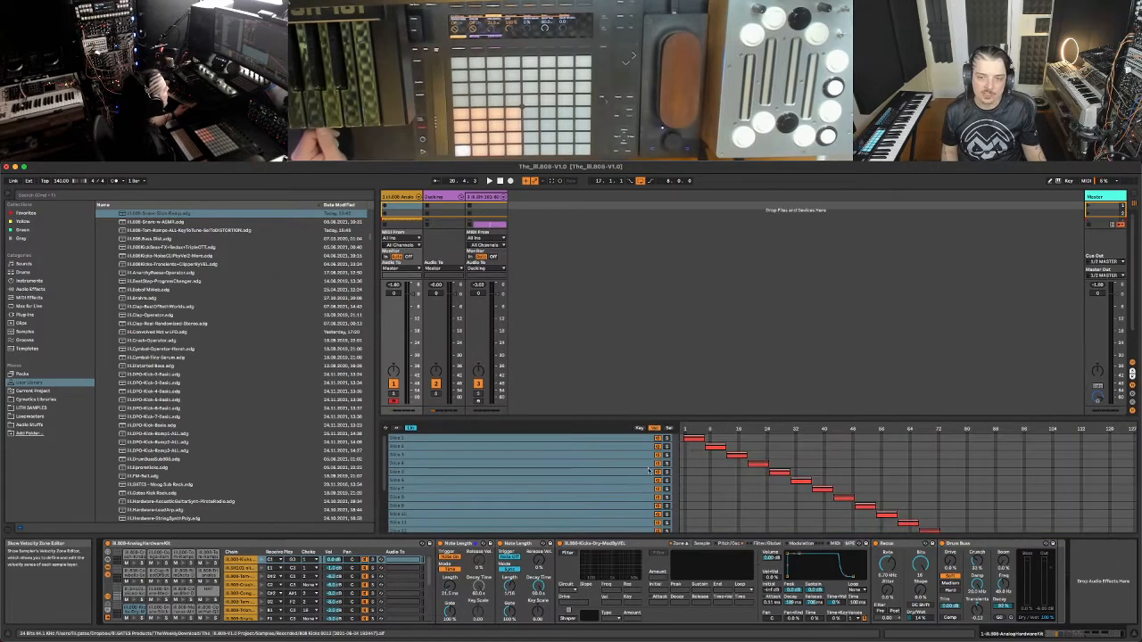
{"action": "scroll", "coordinate": [649, 476], "scroll_direction": "down", "scroll_amount": 5}
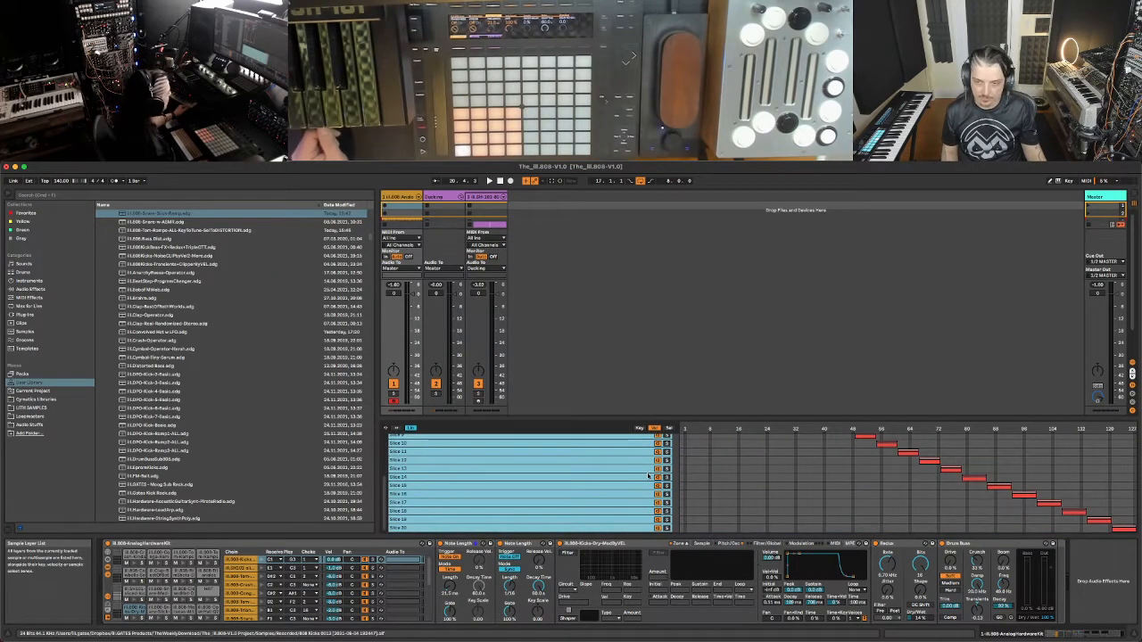
{"action": "scroll", "coordinate": [649, 476], "scroll_direction": "up", "scroll_amount": 5}
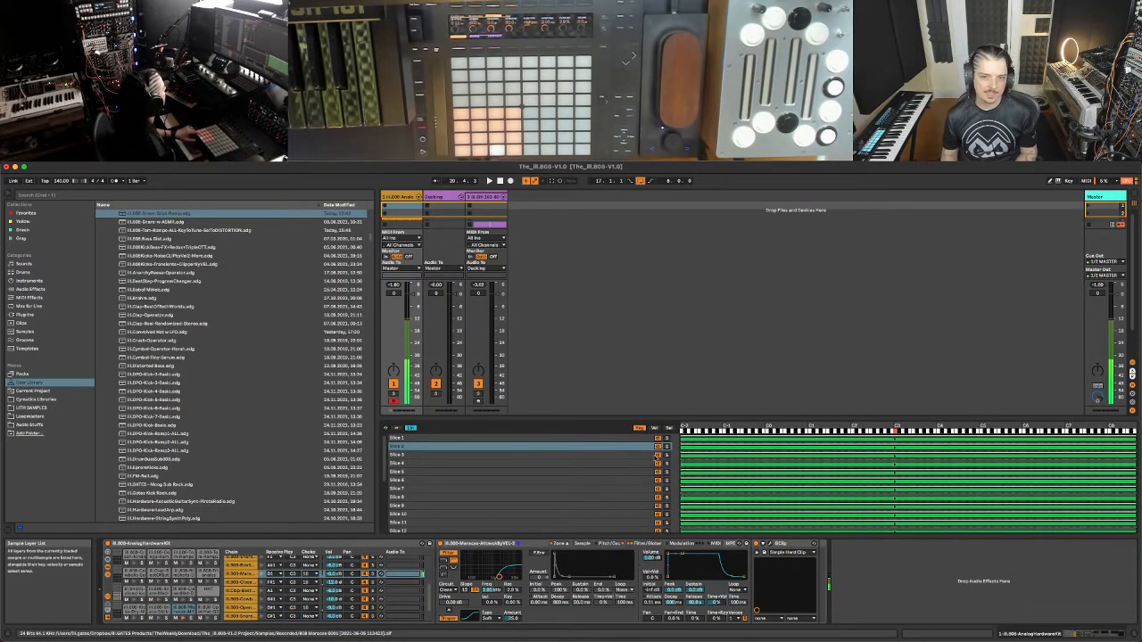
Show the velocity zones of the Maracas Sampler's slices and enlarge its zone editor.
{"action": "left_click", "coordinate": [655, 428]}
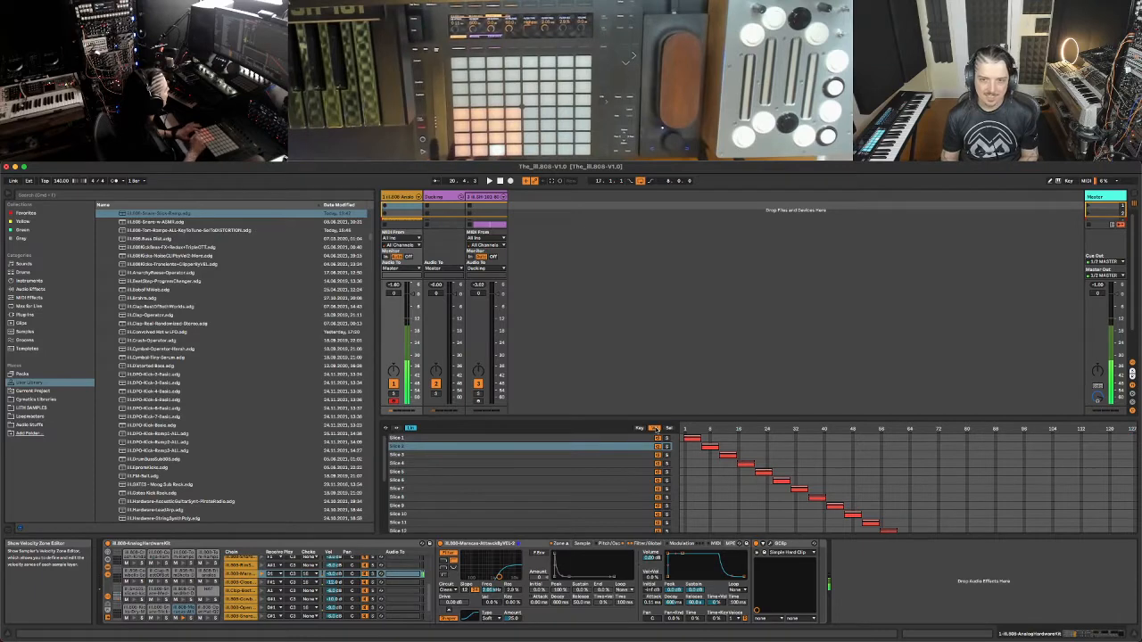
{"action": "left_click_drag", "start_coordinate": [655, 422], "coordinate": [1131, 269]}
Select all 24 Maracas slices and stretch their velocity zones across the full 1 to 127 range.
{"action": "left_click", "coordinate": [610, 356]}
{"action": "key", "text": "super+a"}
{"action": "left_click_drag", "start_coordinate": [685, 263], "coordinate": [682, 296]}
Sort the selected Maracas slices by velocity in descending order and distribute their ranges equally.
{"action": "right_click", "coordinate": [505, 354]}
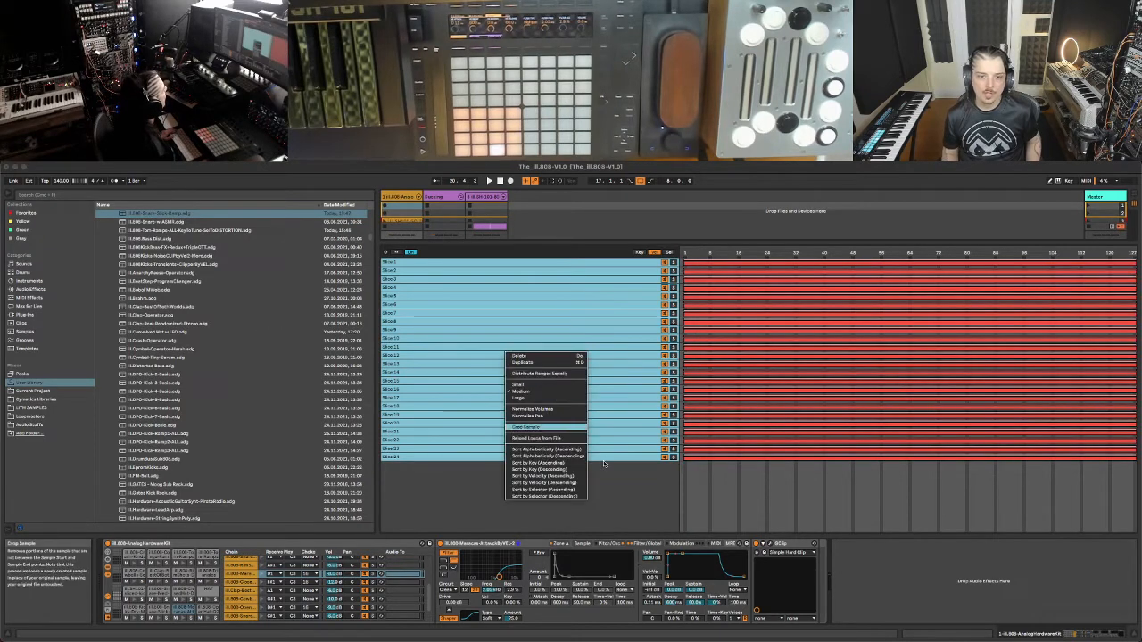
{"action": "left_click", "coordinate": [577, 483]}
{"action": "right_click", "coordinate": [540, 343]}
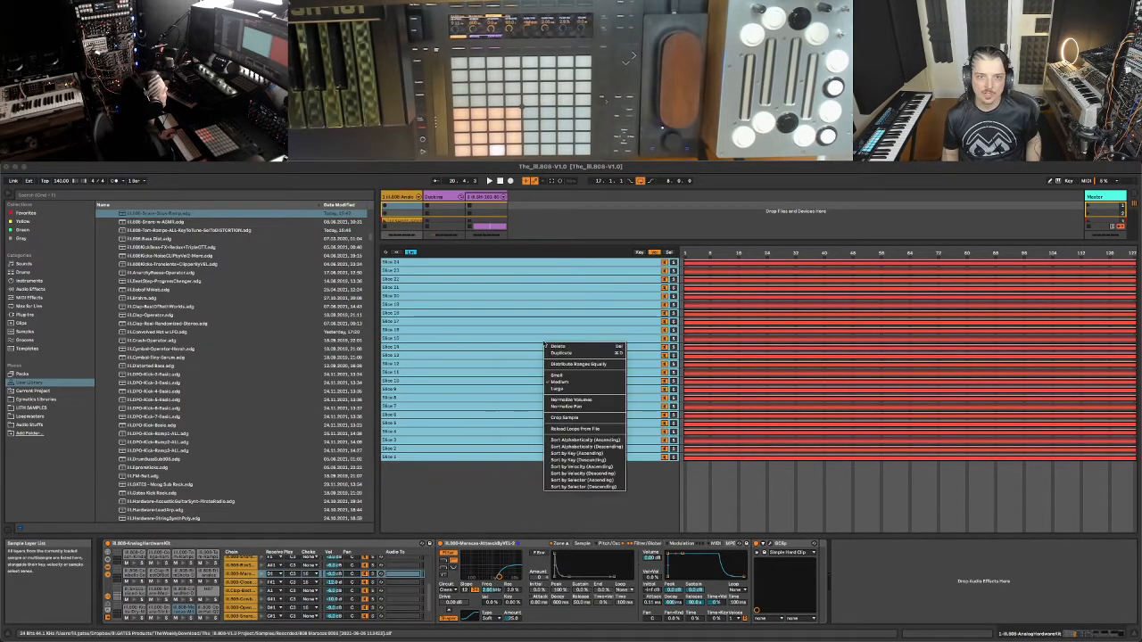
{"action": "left_click", "coordinate": [591, 367]}
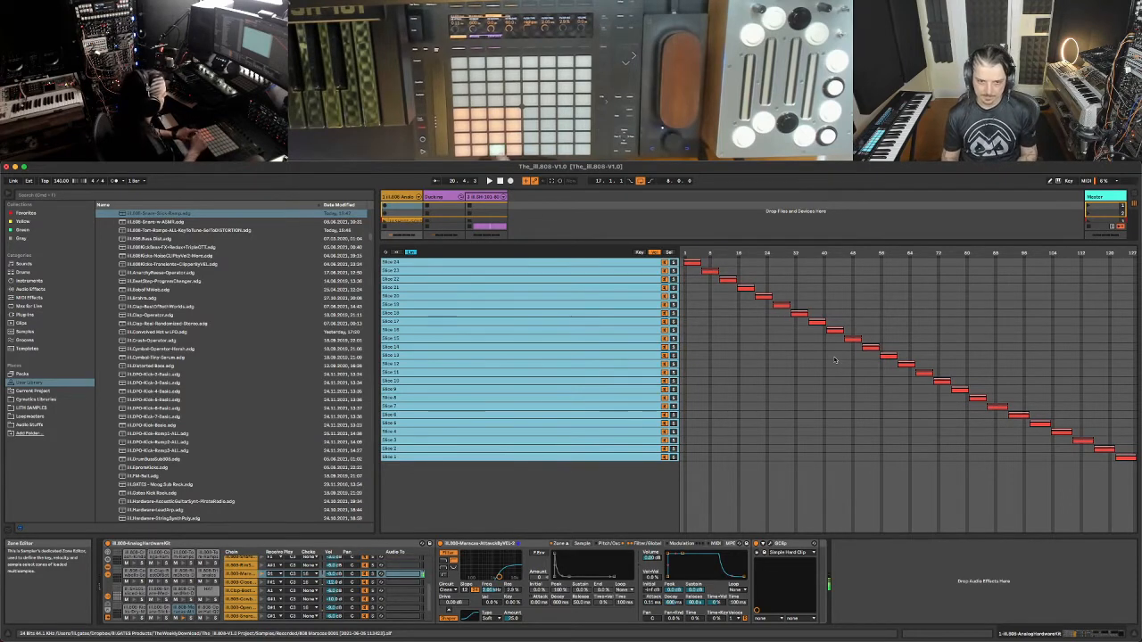
Undo the distribution, sorting and stretching of the Maracas slices' velocity zones, and close the zone editor.
{"action": "key", "text": "super+z"}
{"action": "key", "text": "super+z"}
{"action": "key", "text": "super+z"}
{"action": "key", "text": "super+z"}
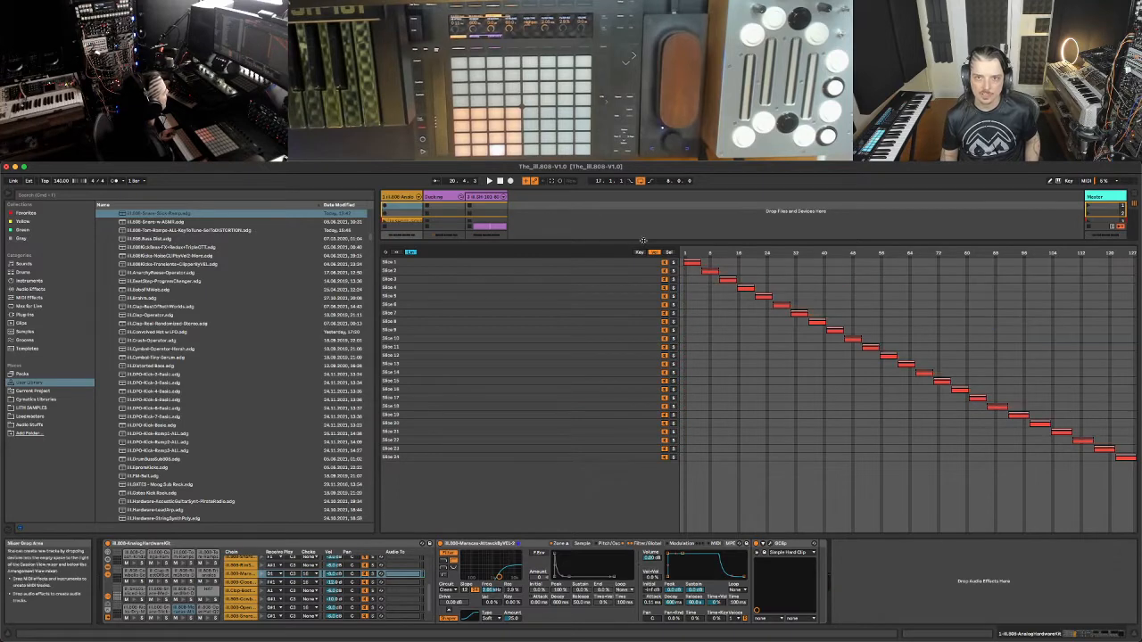
{"action": "left_click", "coordinate": [559, 544]}
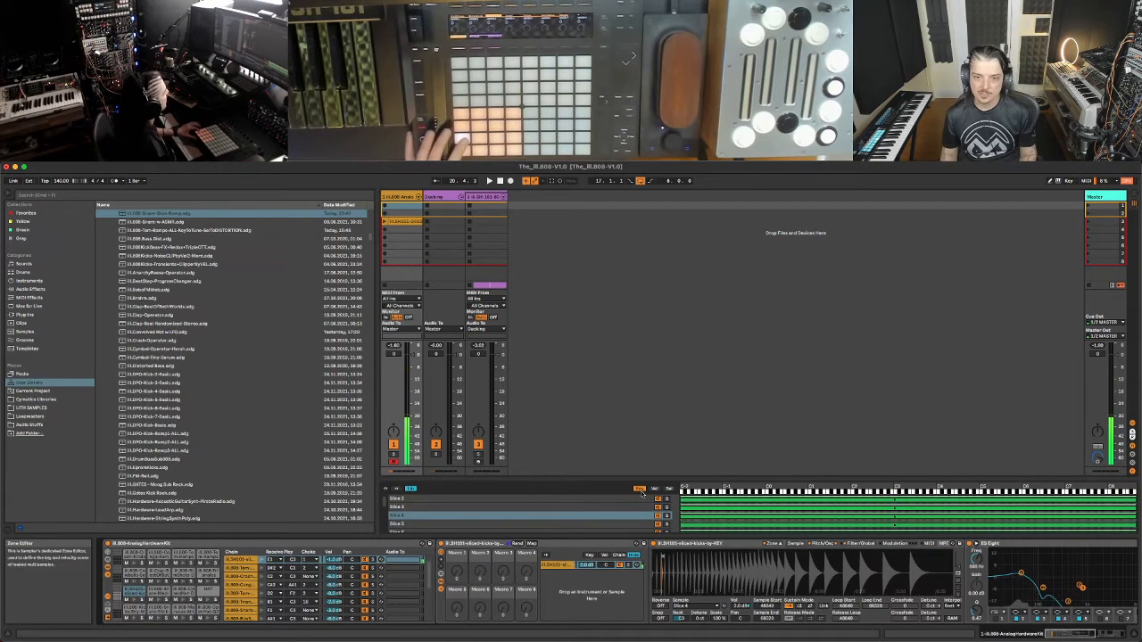
Show the velocity zones of the sliced-kicks-by-KEY Sampler and turn on Auto Select for its layers.
{"action": "left_click", "coordinate": [654, 490]}
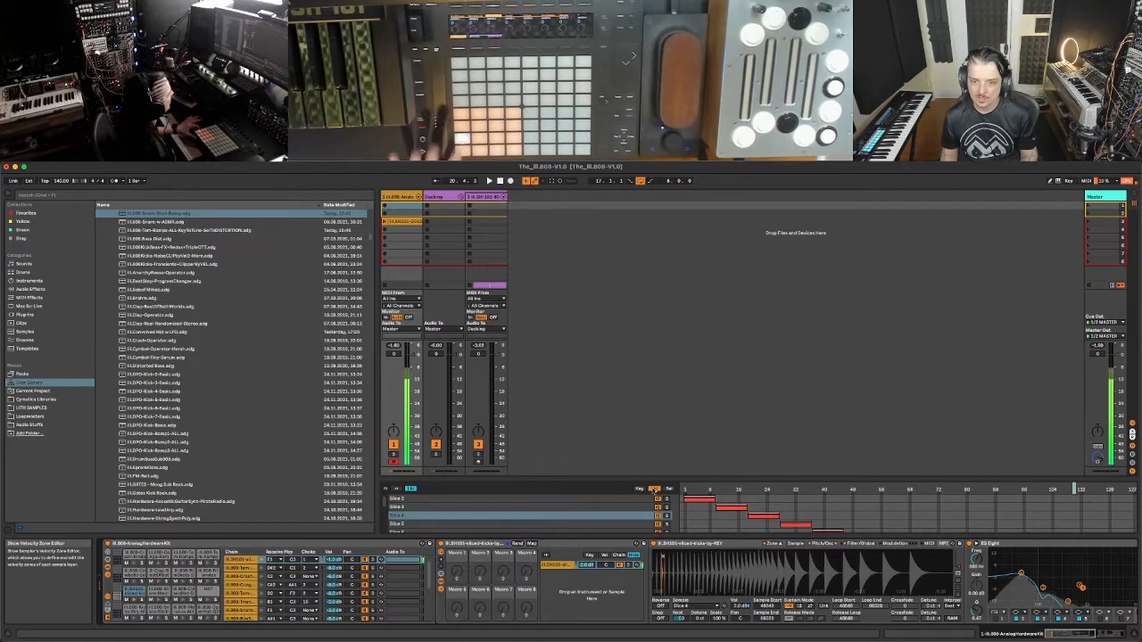
{"action": "left_click", "coordinate": [395, 490]}
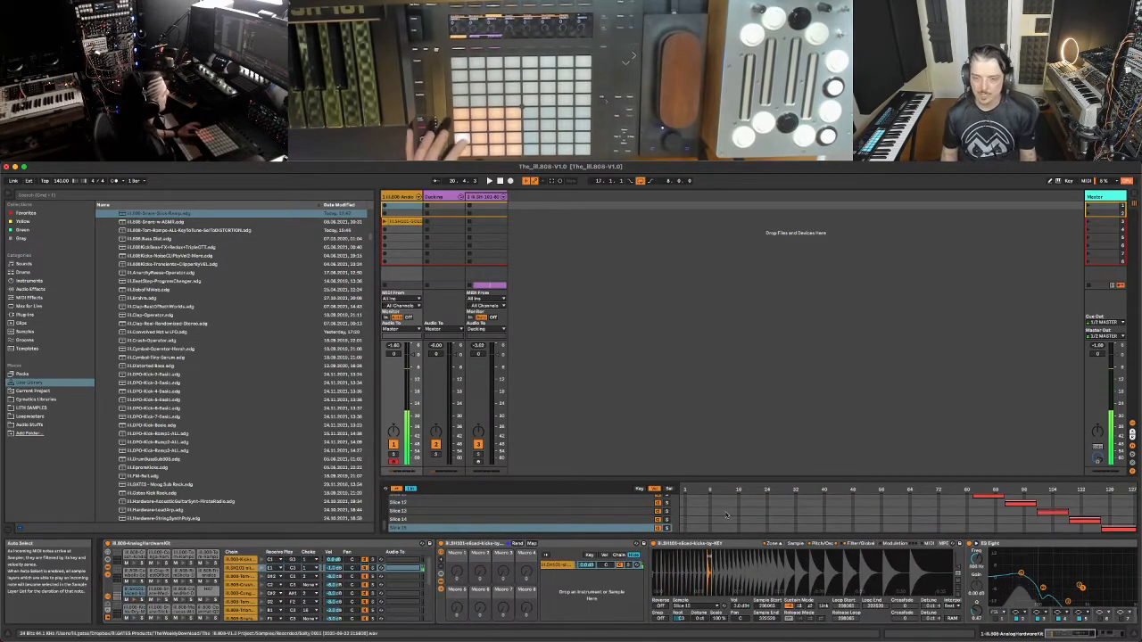
Examine the effects that follow the sliced-kicks-by-KEY Sampler, from EQ Eight through Glue Compressor, Saturator, Utility and Redux to GClip.
{"action": "scroll", "coordinate": [791, 570], "scroll_direction": "right", "scroll_amount": 10}
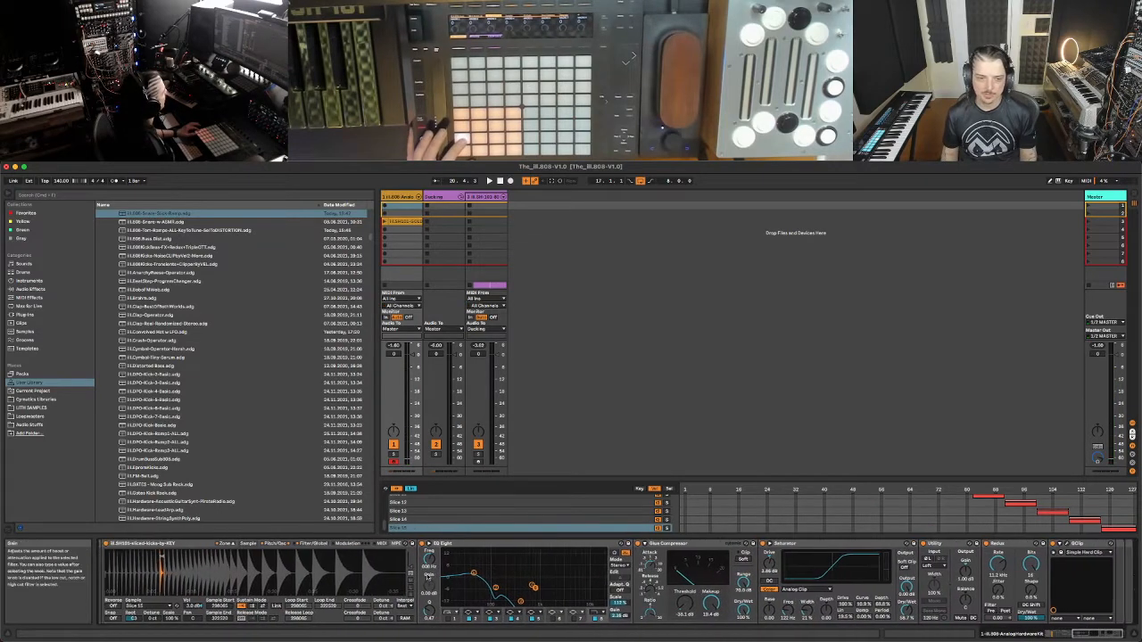
{"action": "scroll", "coordinate": [821, 592], "scroll_direction": "right", "scroll_amount": 4}
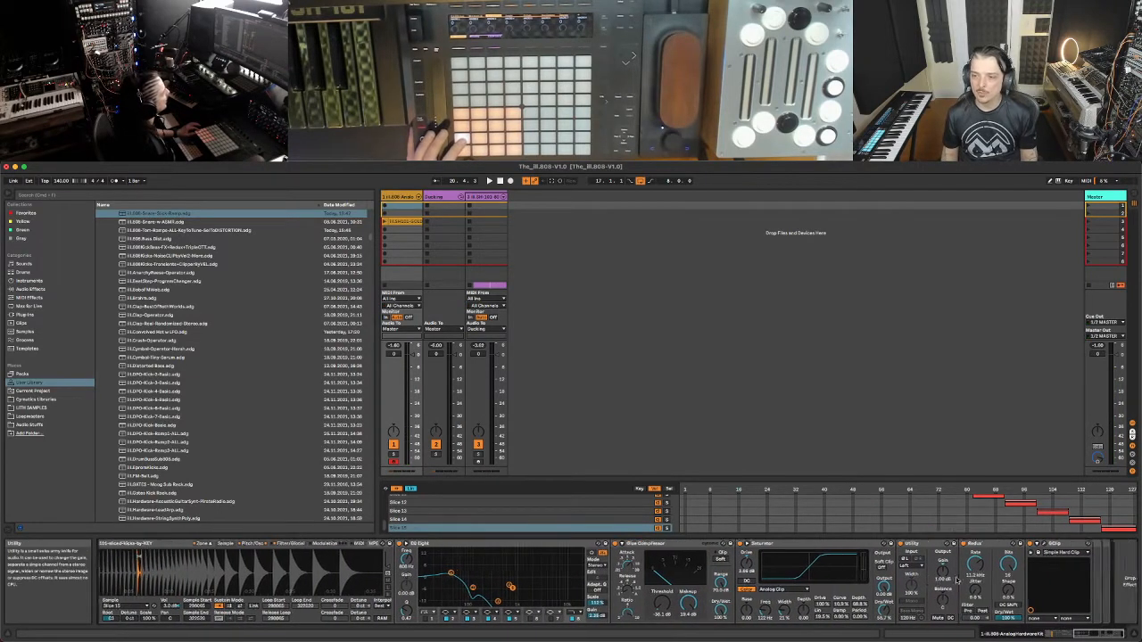
{"action": "left_click", "coordinate": [1003, 544]}
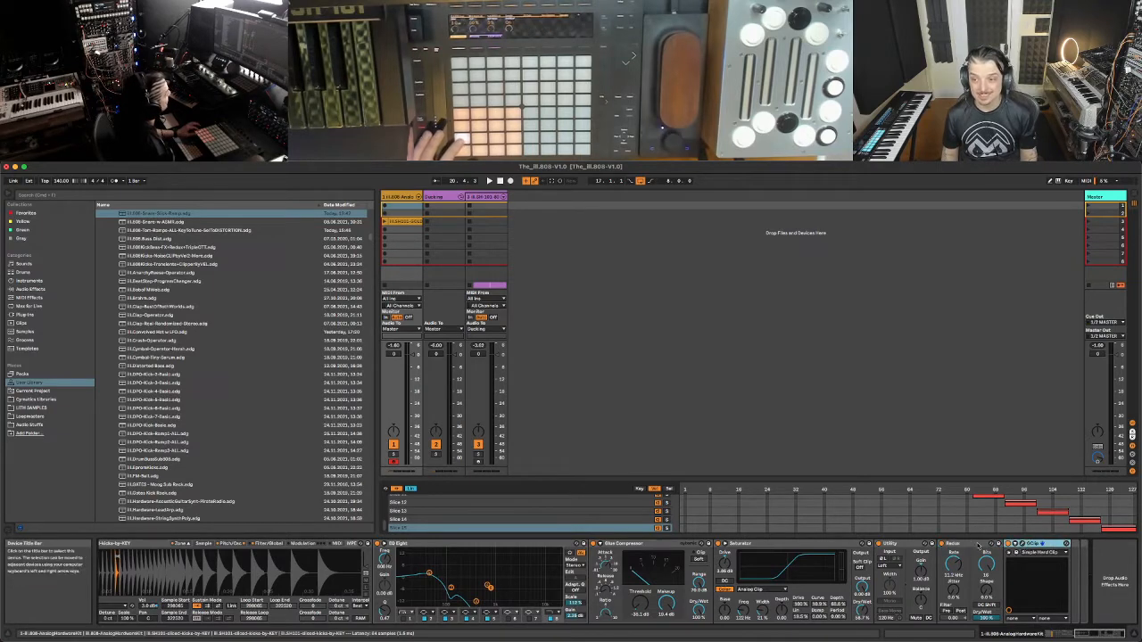
{"action": "scroll", "coordinate": [740, 605], "scroll_direction": "left", "scroll_amount": 12}
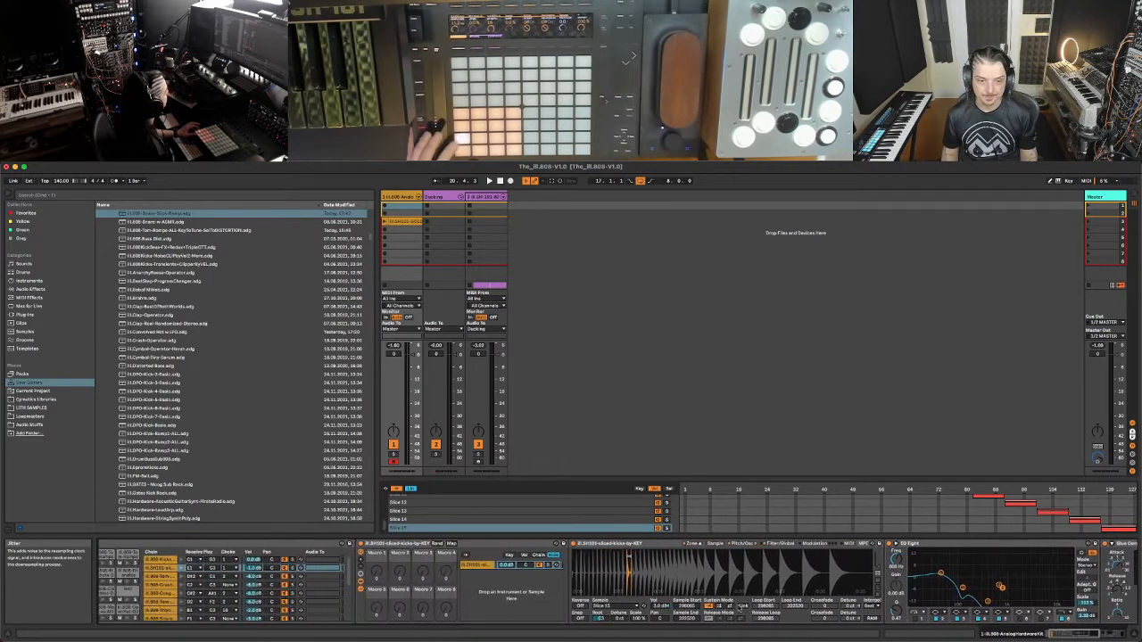
{"action": "scroll", "coordinate": [740, 605], "scroll_direction": "right", "scroll_amount": 10}
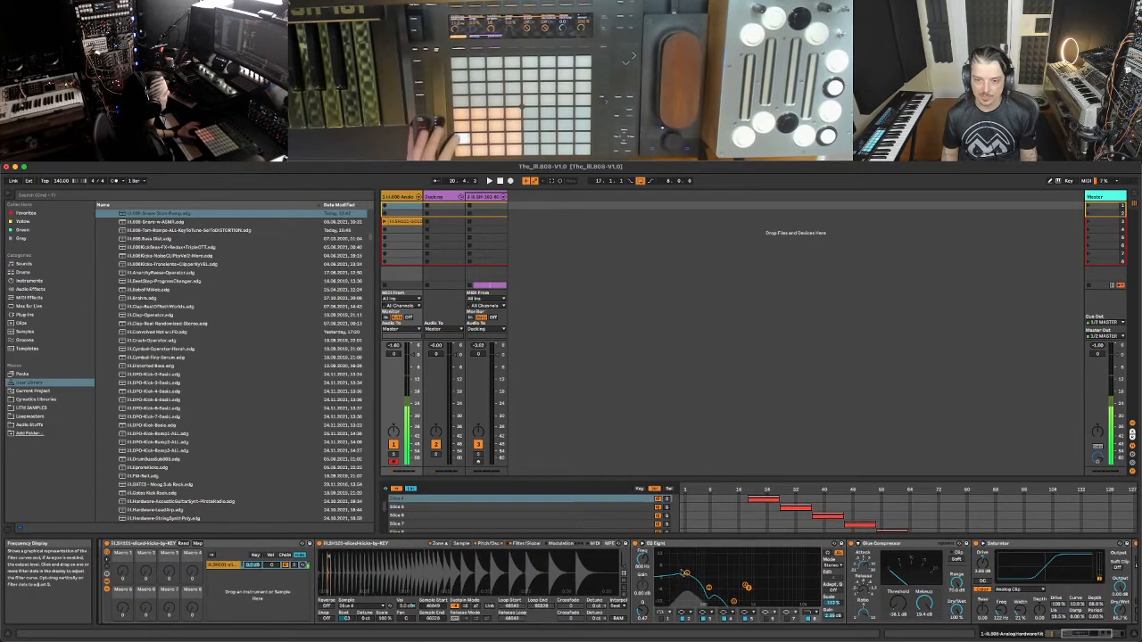
{"action": "scroll", "coordinate": [739, 603], "scroll_direction": "right", "scroll_amount": 6}
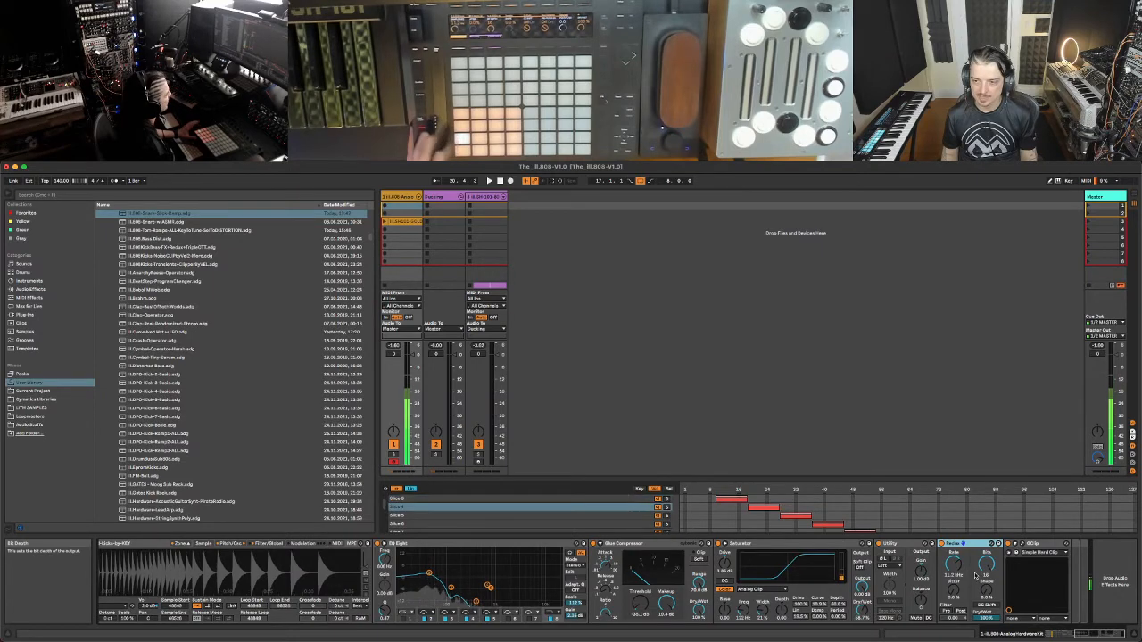
{"action": "scroll", "coordinate": [975, 576], "scroll_direction": "left", "scroll_amount": 10}
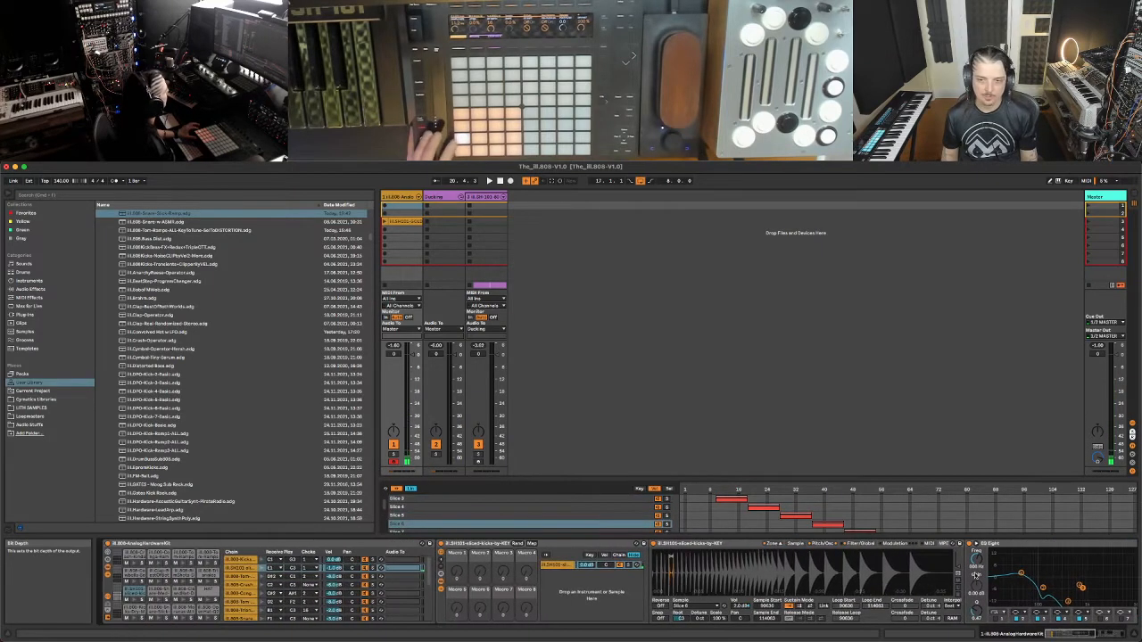
Raise the velocity modulation of the oscillator volume in the sliced-kicks-by-KEY Sampler's Pitch/Osc settings.
{"action": "left_click", "coordinate": [825, 551]}
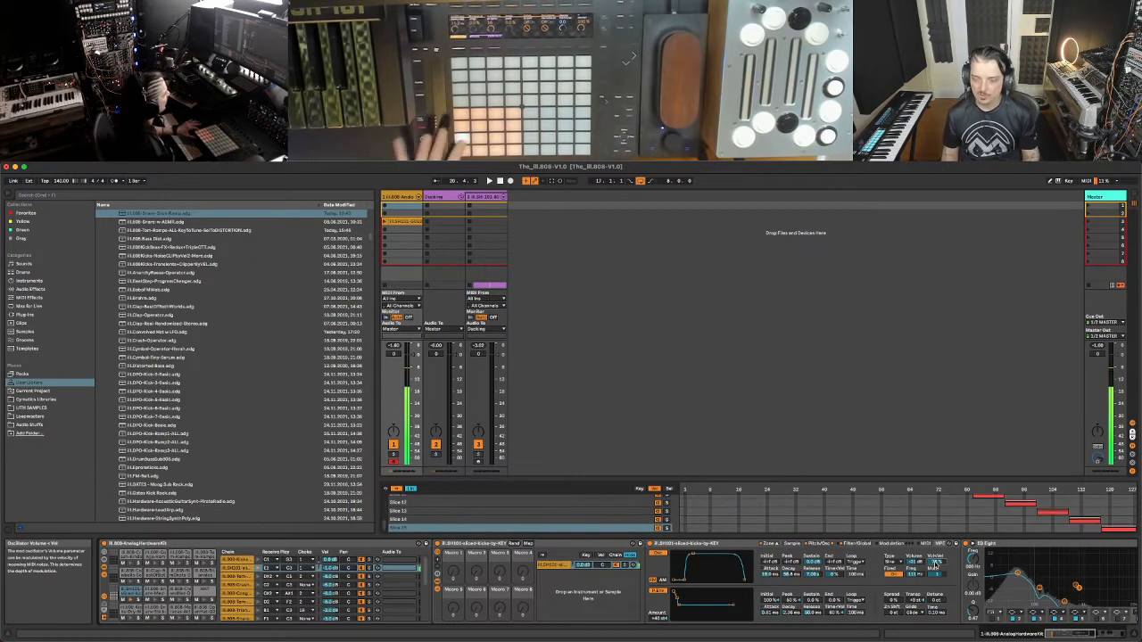
{"action": "left_click_drag", "start_coordinate": [936, 563], "coordinate": [936, 517]}
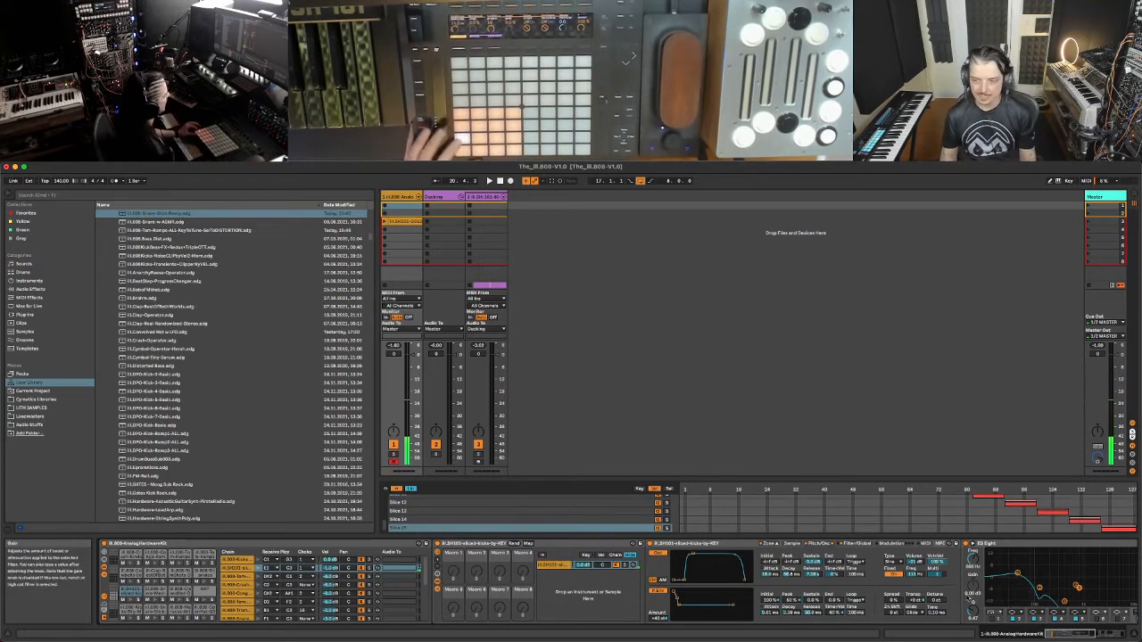
{"action": "scroll", "coordinate": [1007, 584], "scroll_direction": "right", "scroll_amount": 5}
{"action": "scroll", "coordinate": [1006, 581], "scroll_direction": "right", "scroll_amount": 4}
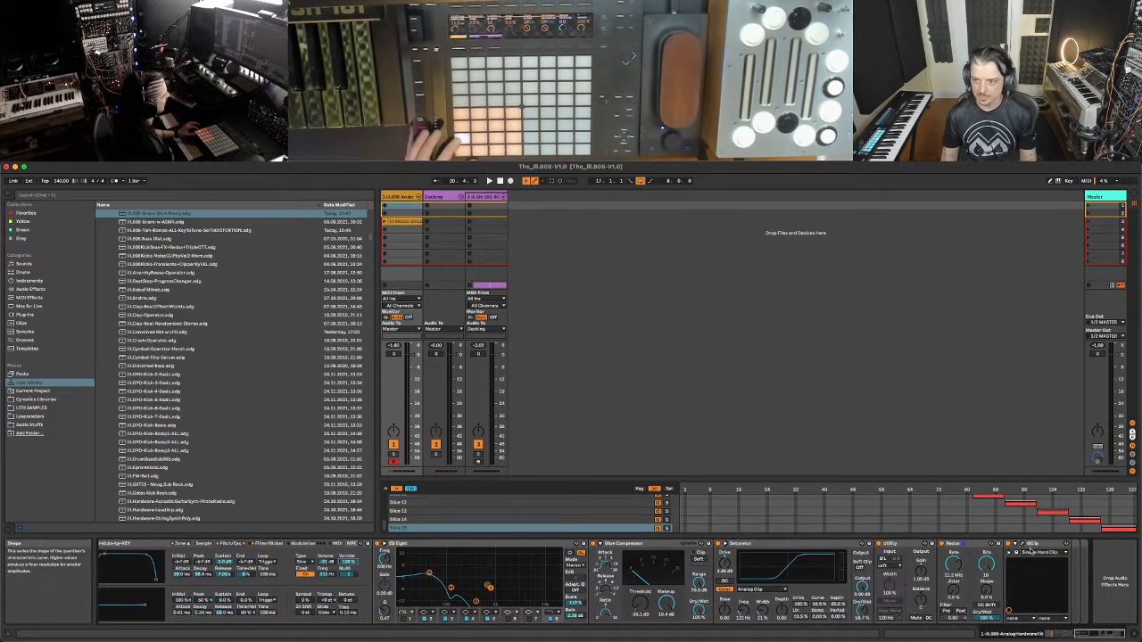
{"action": "scroll", "coordinate": [911, 607], "scroll_direction": "left", "scroll_amount": 10}
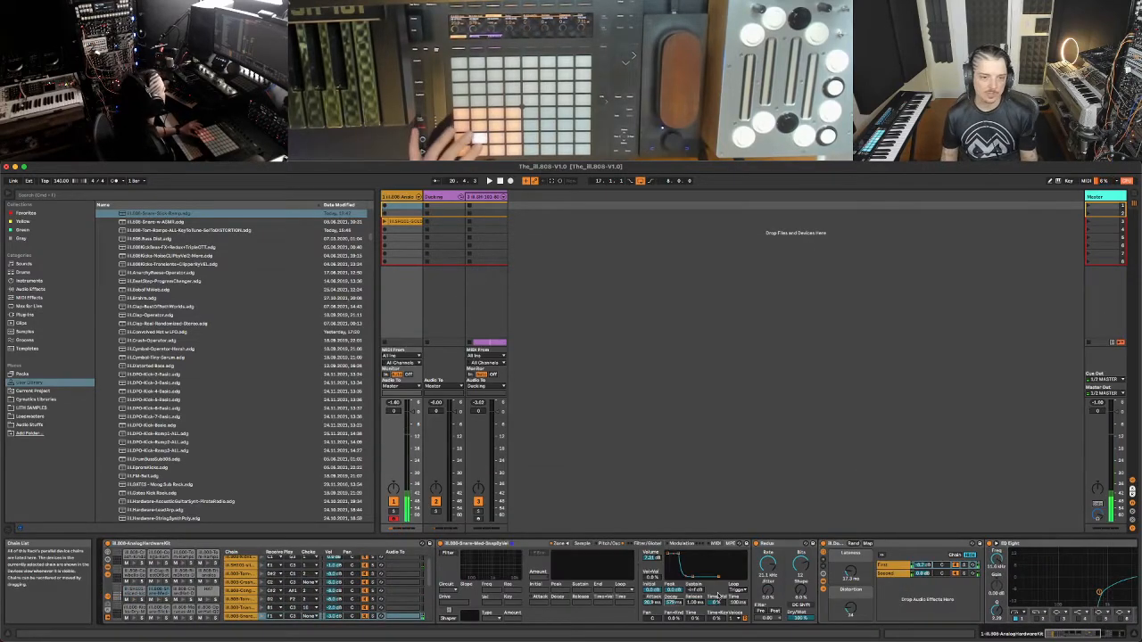
Examine the Second and First chains in the snare pad's effect rack, ending on the First chain's EQ Eight and Compressor.
{"action": "scroll", "coordinate": [718, 594], "scroll_direction": "right", "scroll_amount": 4}
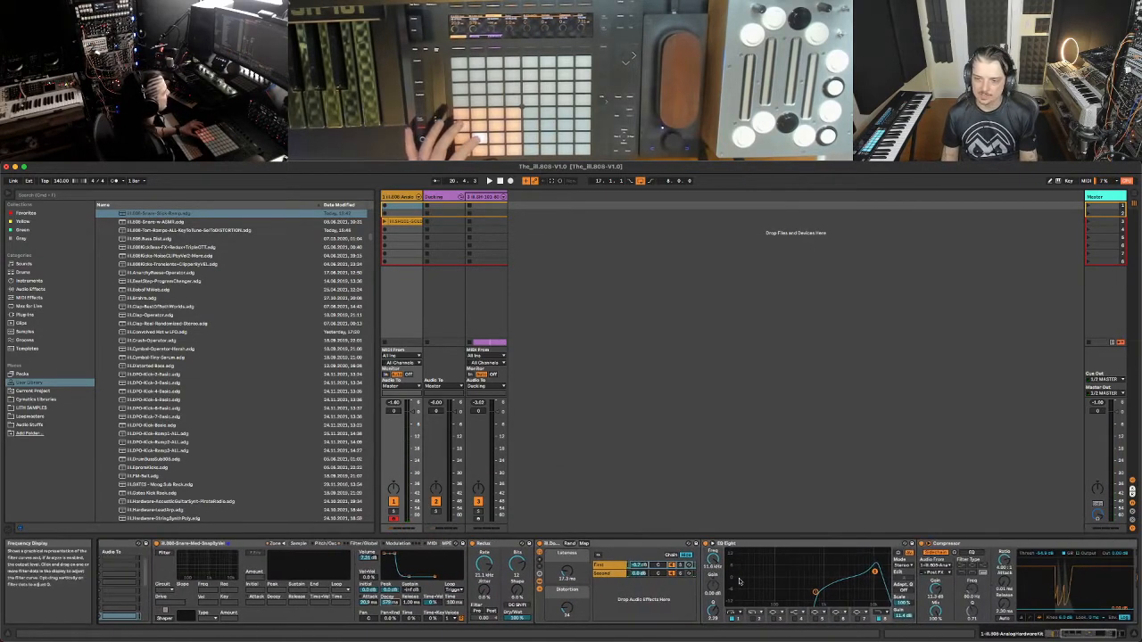
{"action": "left_click", "coordinate": [612, 575]}
{"action": "left_click", "coordinate": [623, 566]}
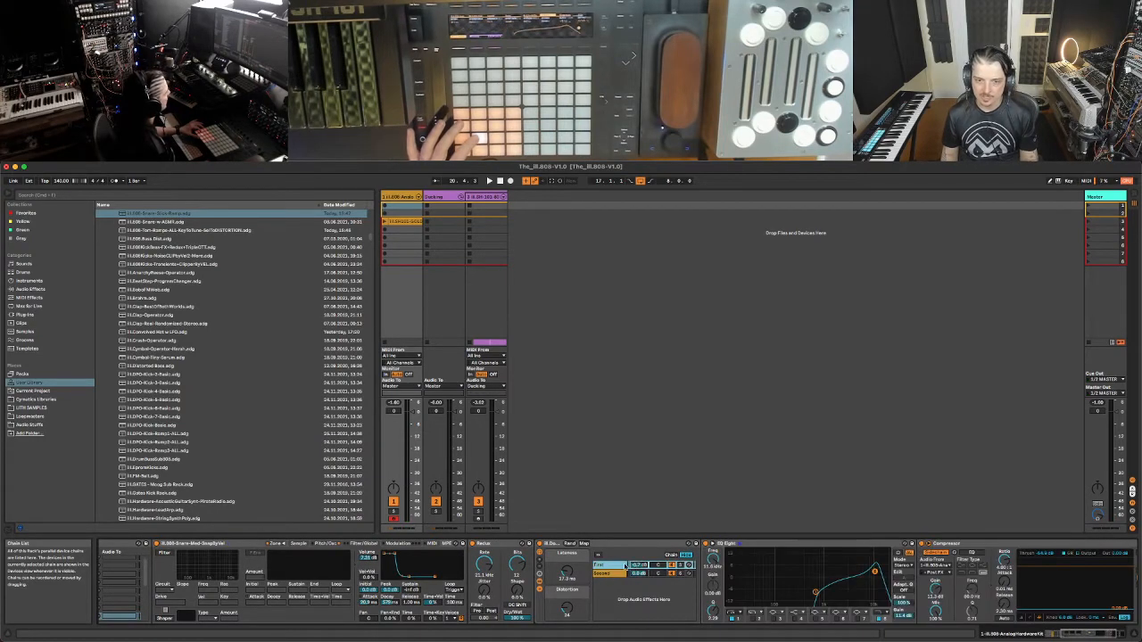
{"action": "scroll", "coordinate": [765, 573], "scroll_direction": "right", "scroll_amount": 3}
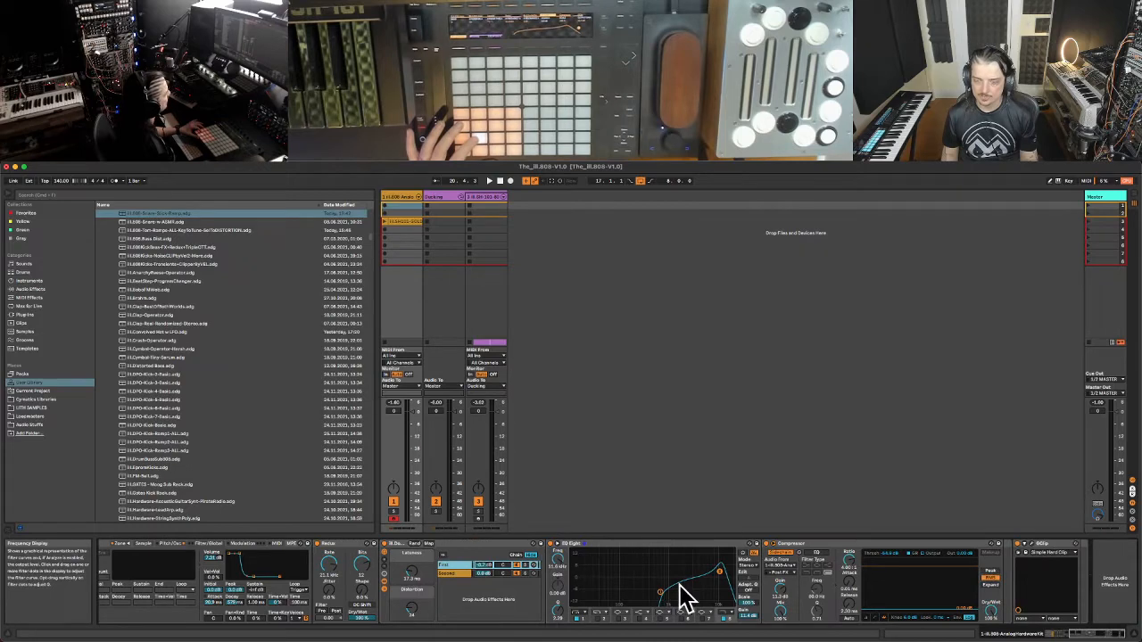
Audition the Second and First chains of the snare pad's effect rack in turn, comparing Echo with EQ Eight and Compressor.
{"action": "left_click", "coordinate": [516, 573]}
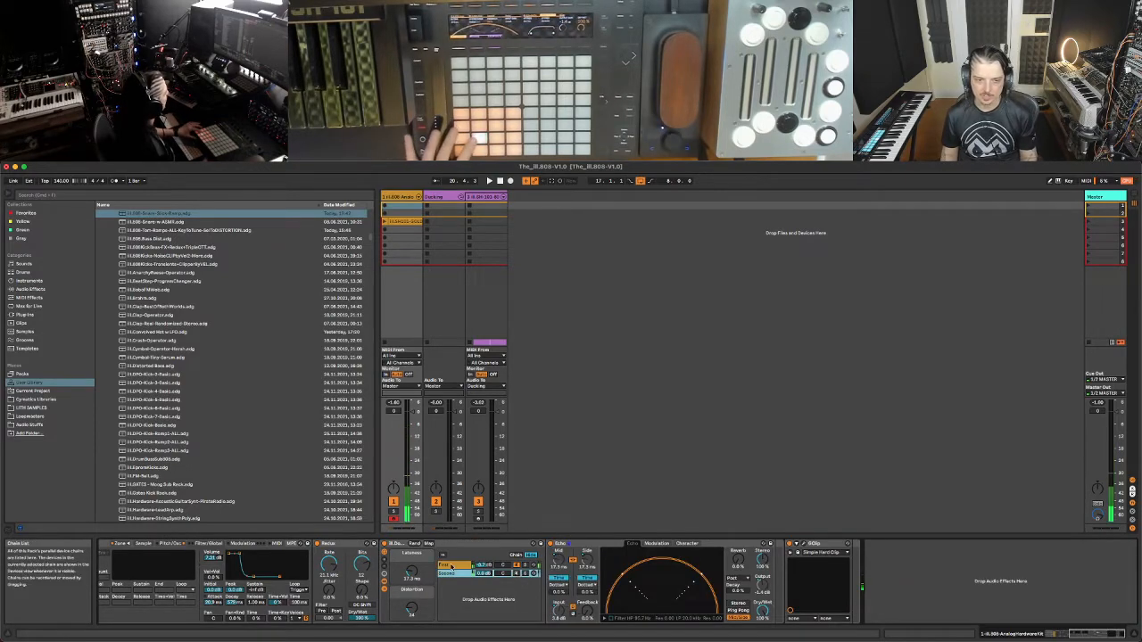
{"action": "left_click", "coordinate": [513, 566]}
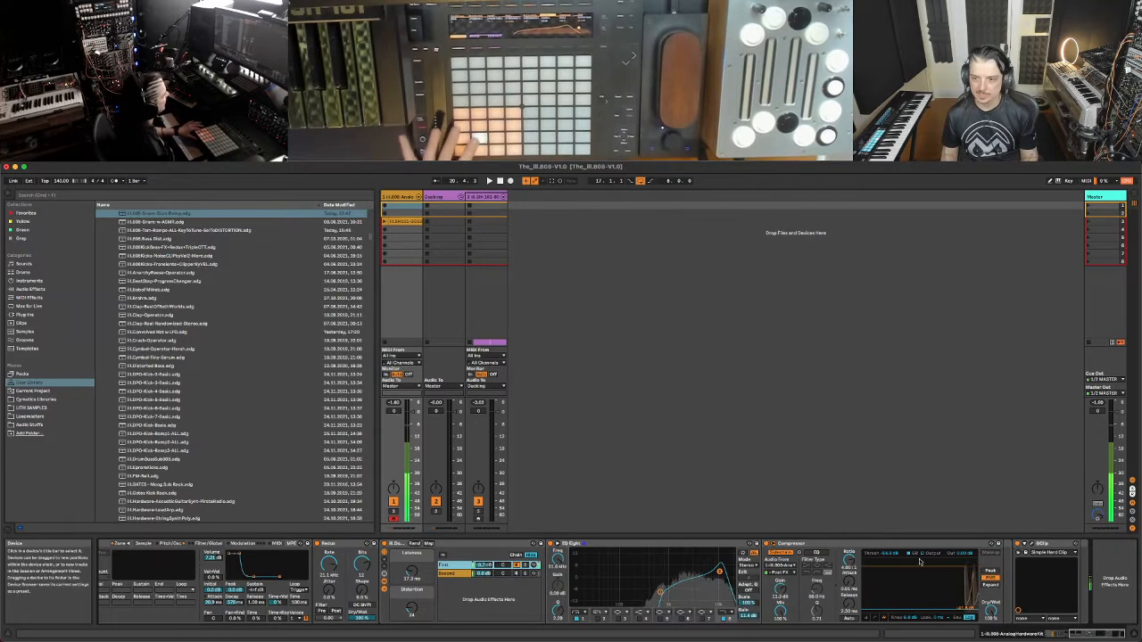
{"action": "left_click", "coordinate": [516, 574]}
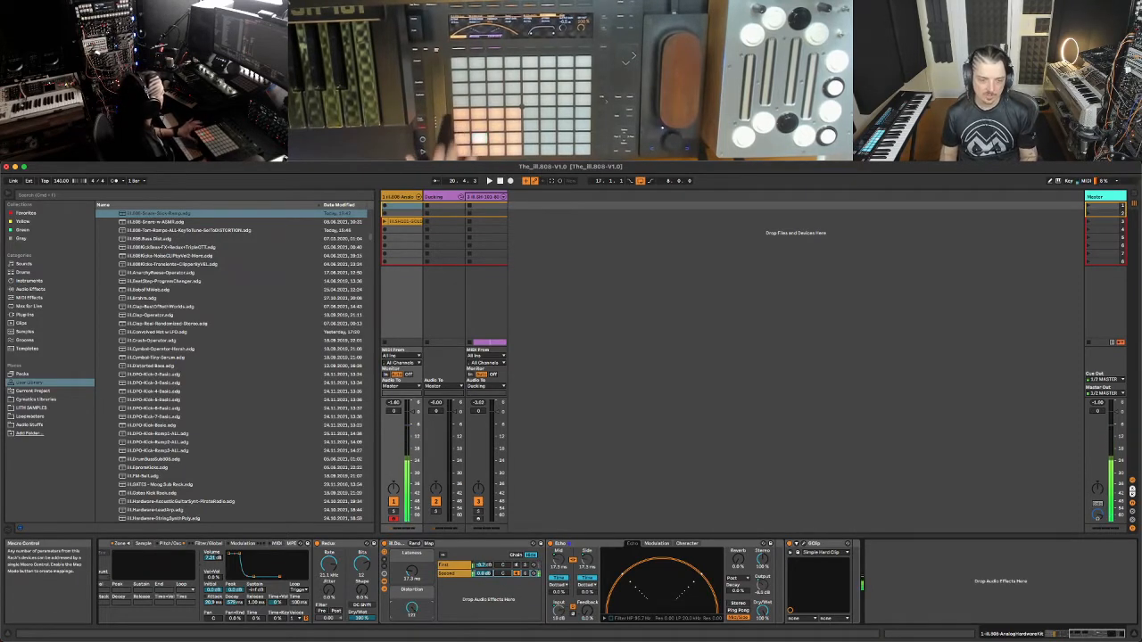
{"action": "left_click", "coordinate": [516, 566]}
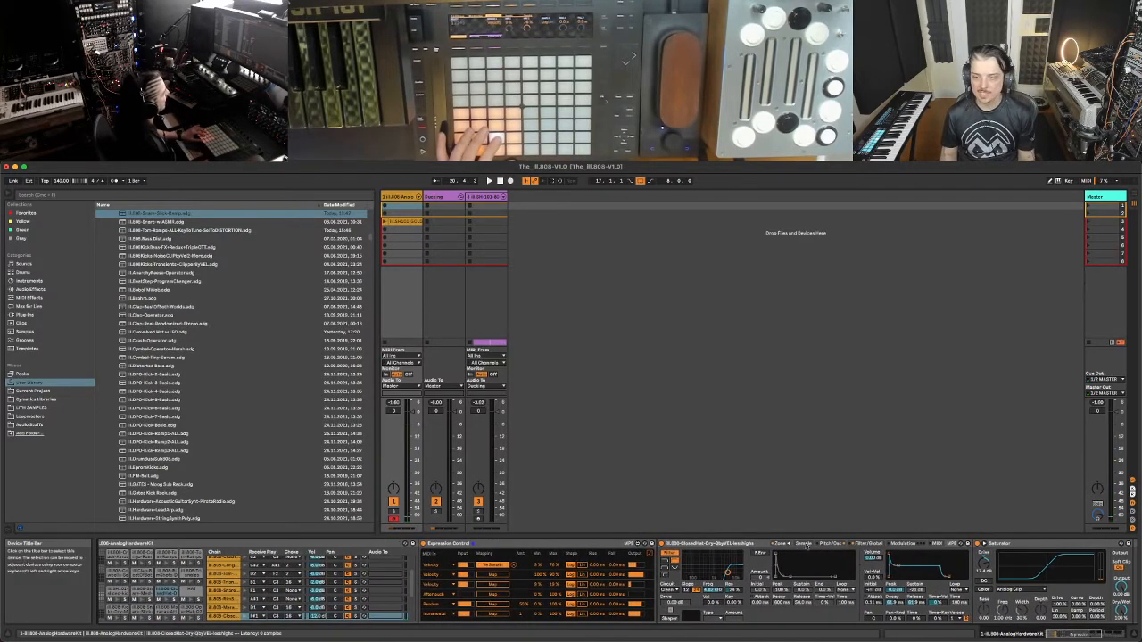
Show the velocity zones of the closed-hat Samplers and inspect individual slices in the layer list.
{"action": "left_click", "coordinate": [783, 544]}
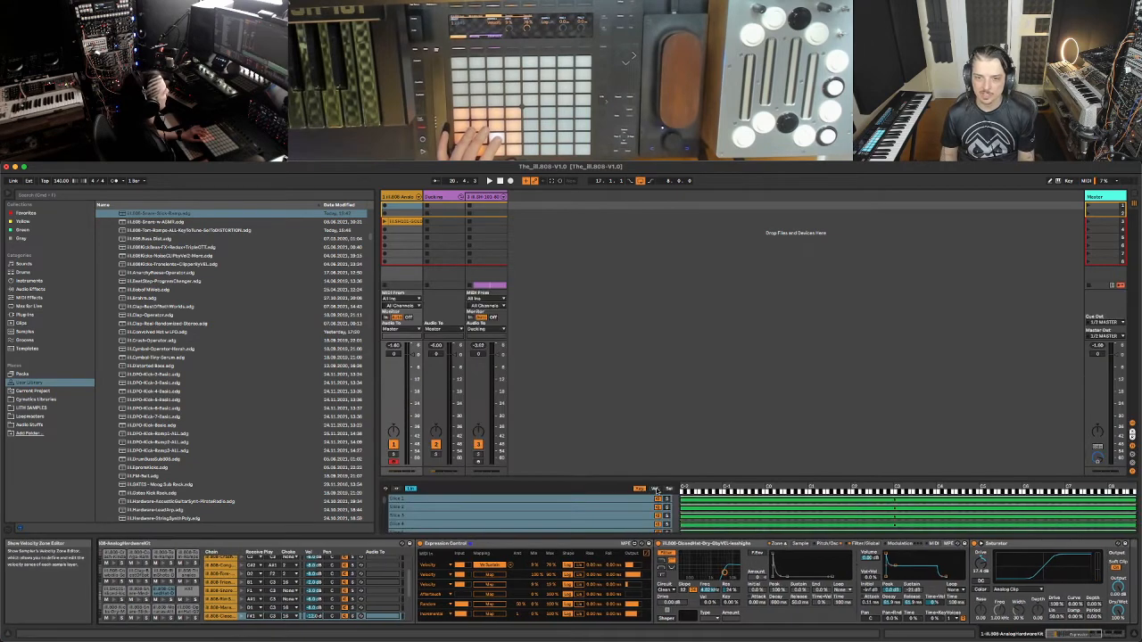
{"action": "left_click", "coordinate": [655, 490]}
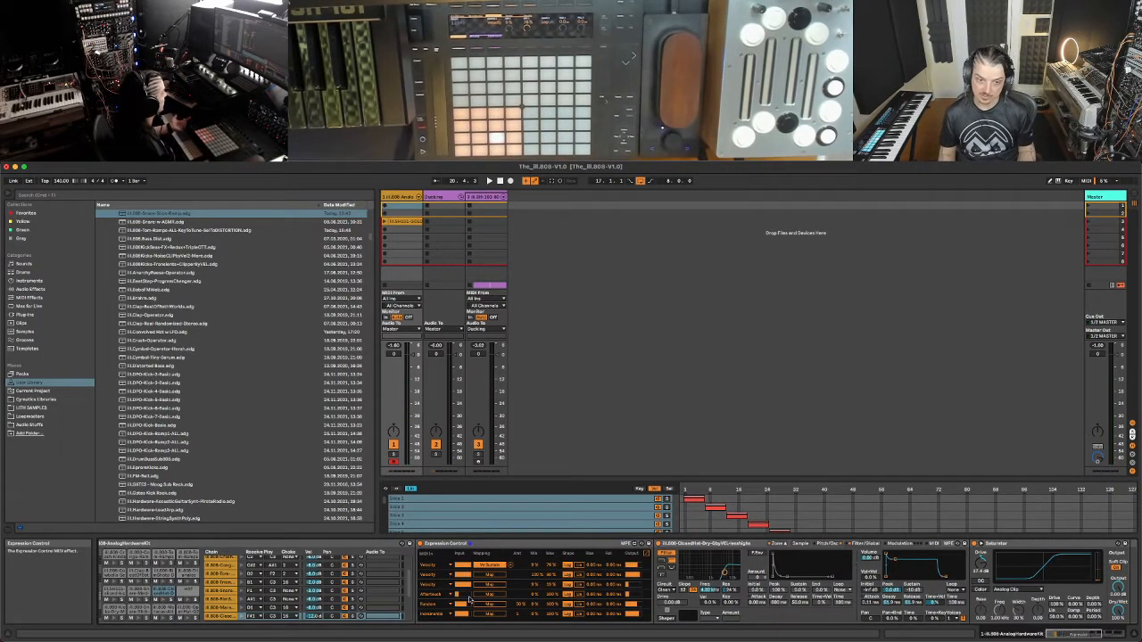
{"action": "scroll", "coordinate": [473, 572], "scroll_direction": "right", "scroll_amount": 5}
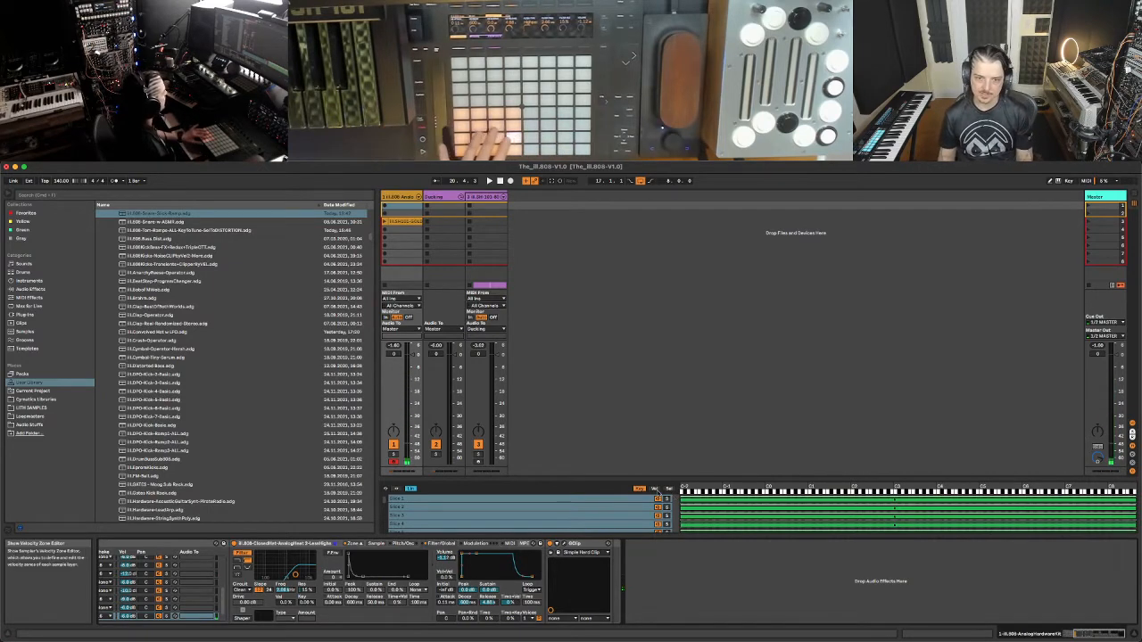
{"action": "left_click", "coordinate": [464, 514]}
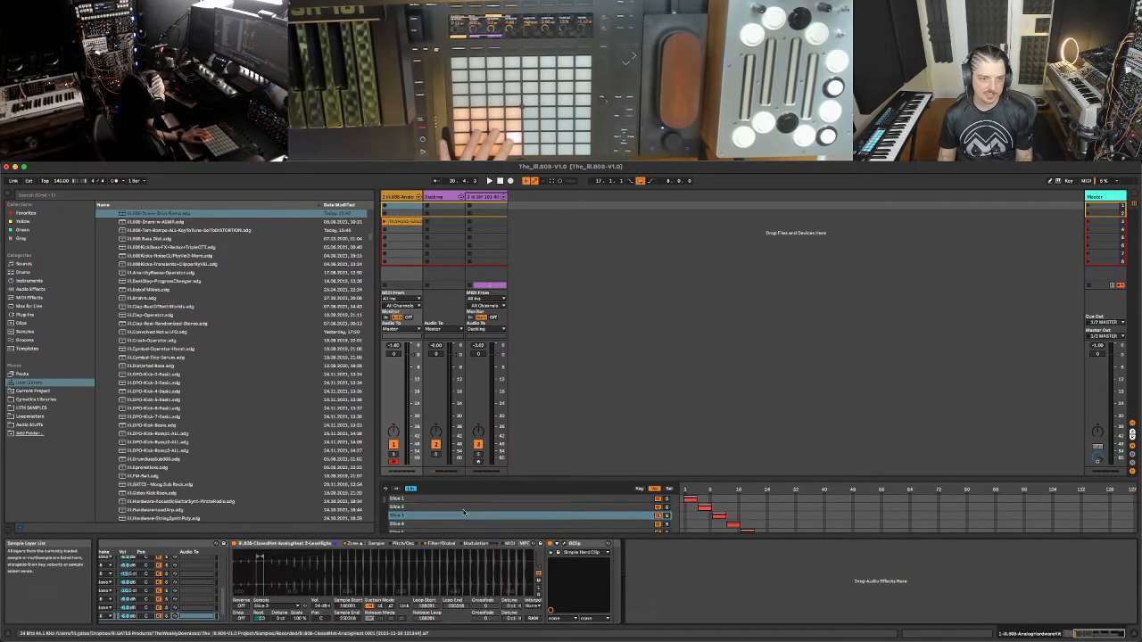
{"action": "left_click", "coordinate": [485, 506]}
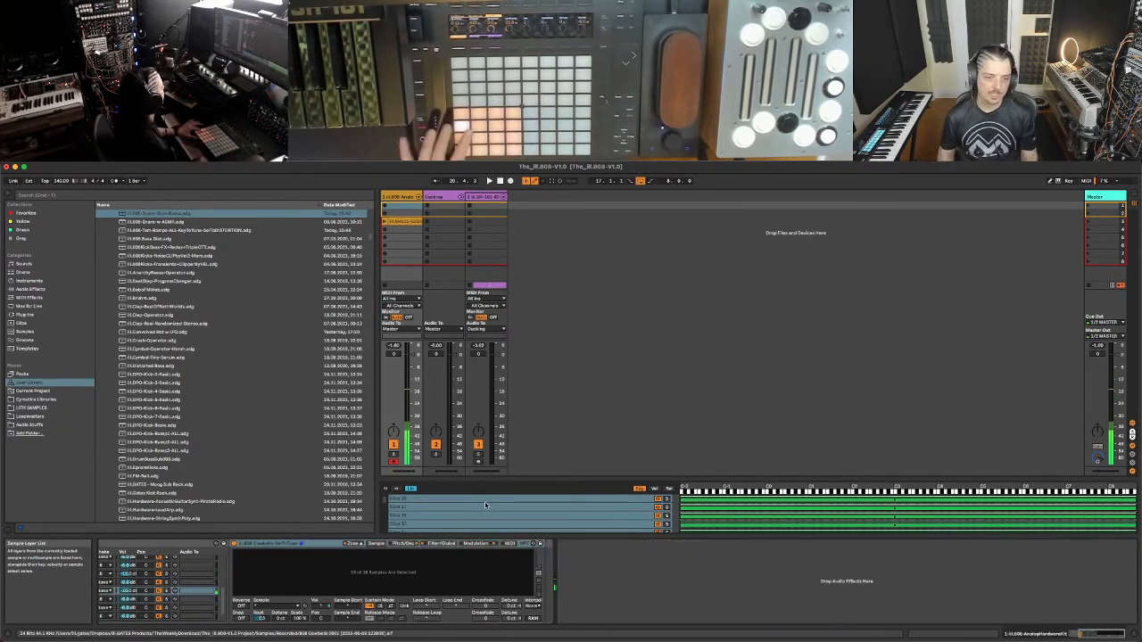
Inspect the cowbells Sampler's Pitch/Osc and Modulation settings and its velocity and sample select zones, enlarging the zone editor.
{"action": "left_click", "coordinate": [411, 545]}
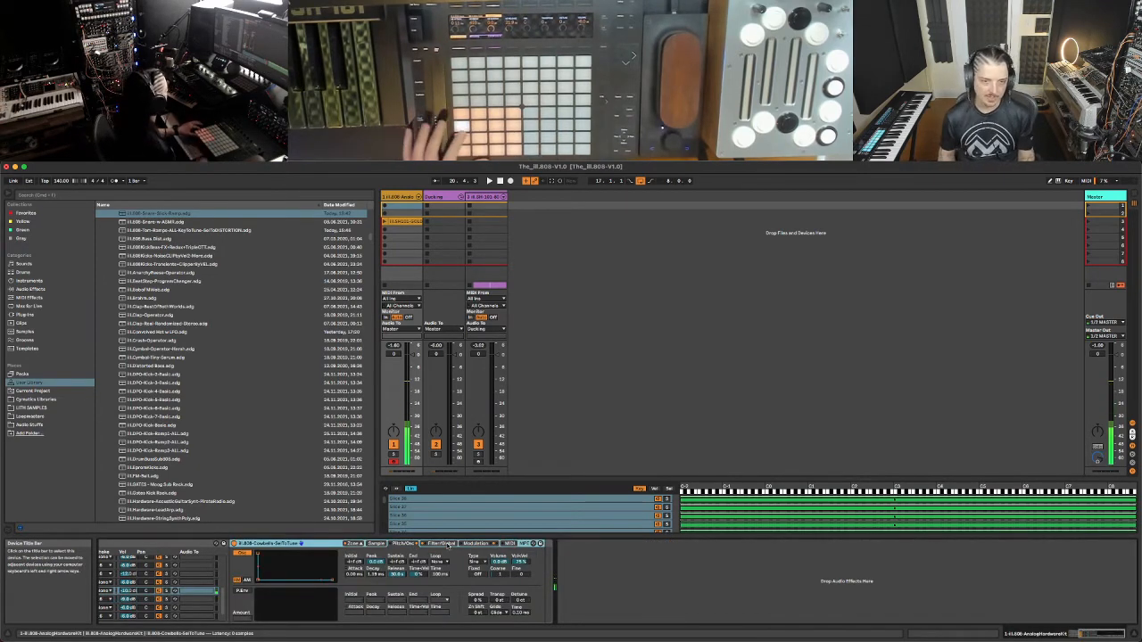
{"action": "left_click", "coordinate": [470, 544]}
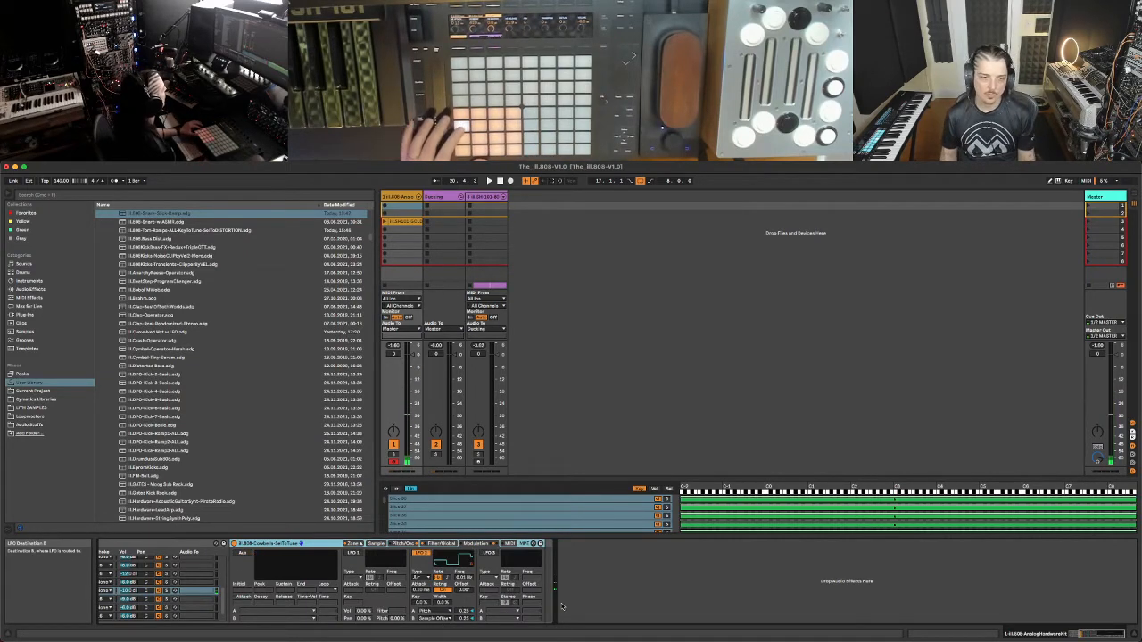
{"action": "left_click", "coordinate": [669, 489]}
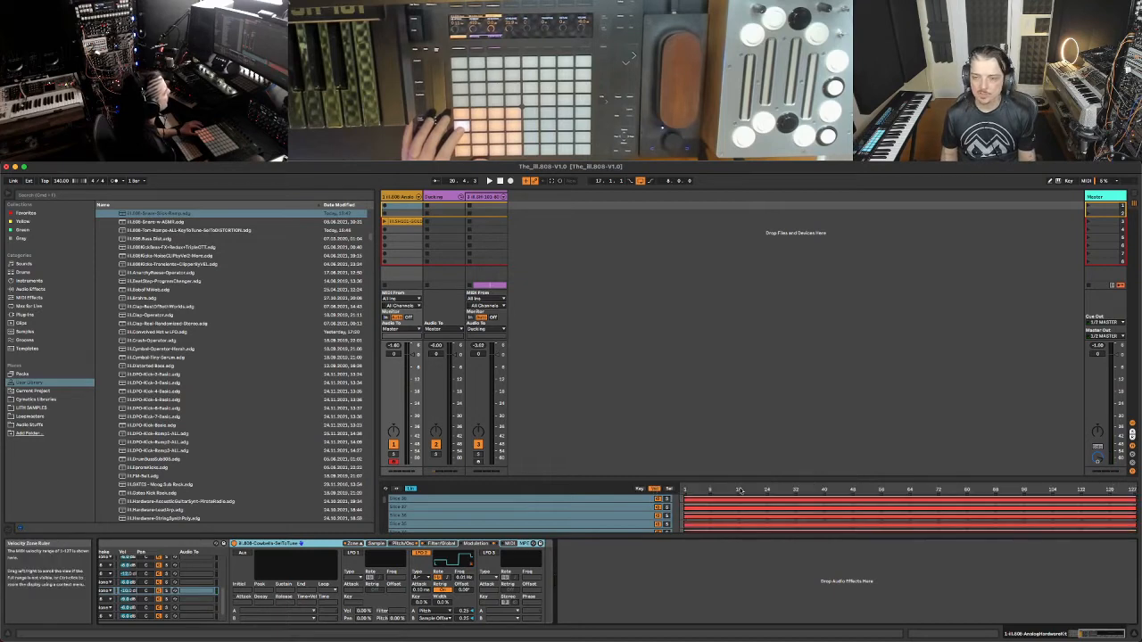
{"action": "left_click", "coordinate": [668, 489]}
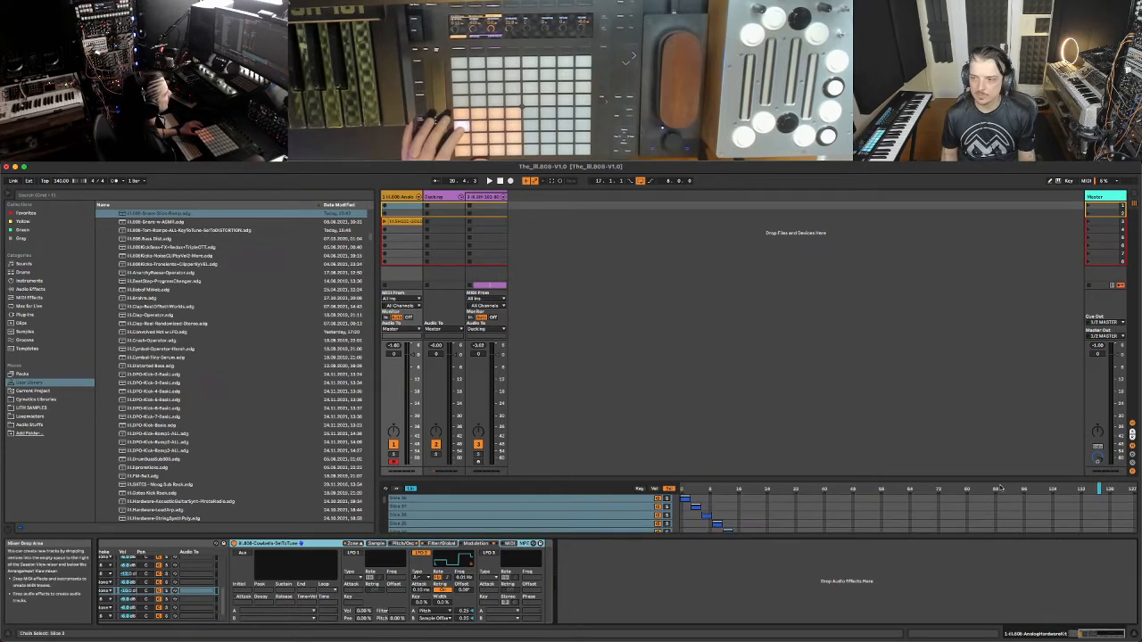
{"action": "left_click_drag", "start_coordinate": [1001, 479], "coordinate": [1000, 399]}
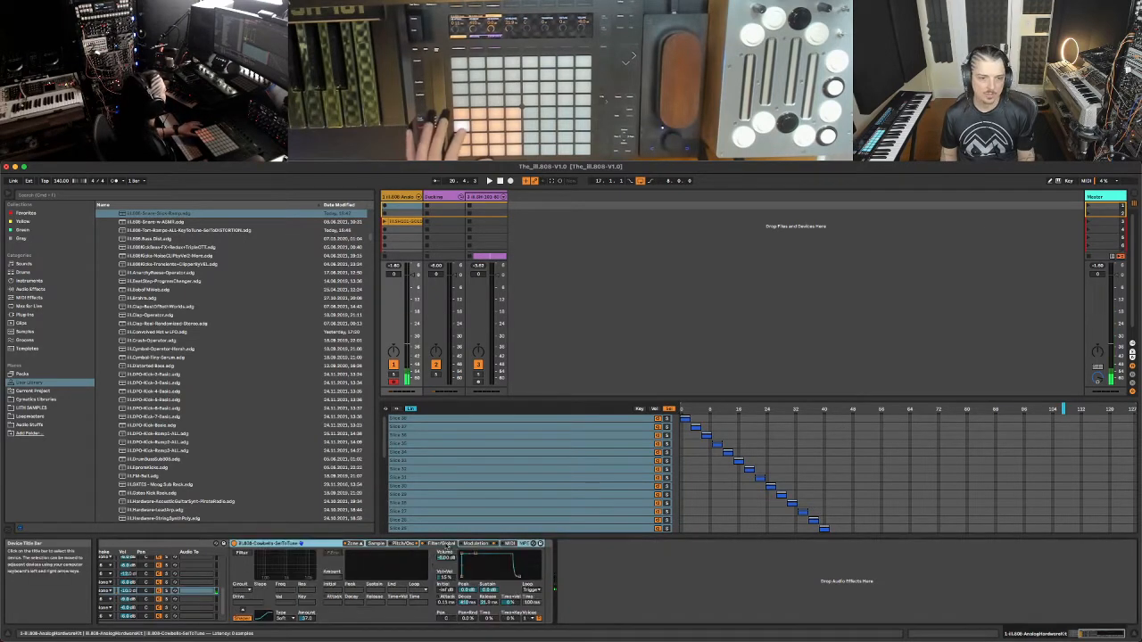
Turn on LFO 3 in the cowbells Sampler with a sample-and-hold waveform and route destination A to Sample Selector at about 26.
{"action": "left_click", "coordinate": [489, 553]}
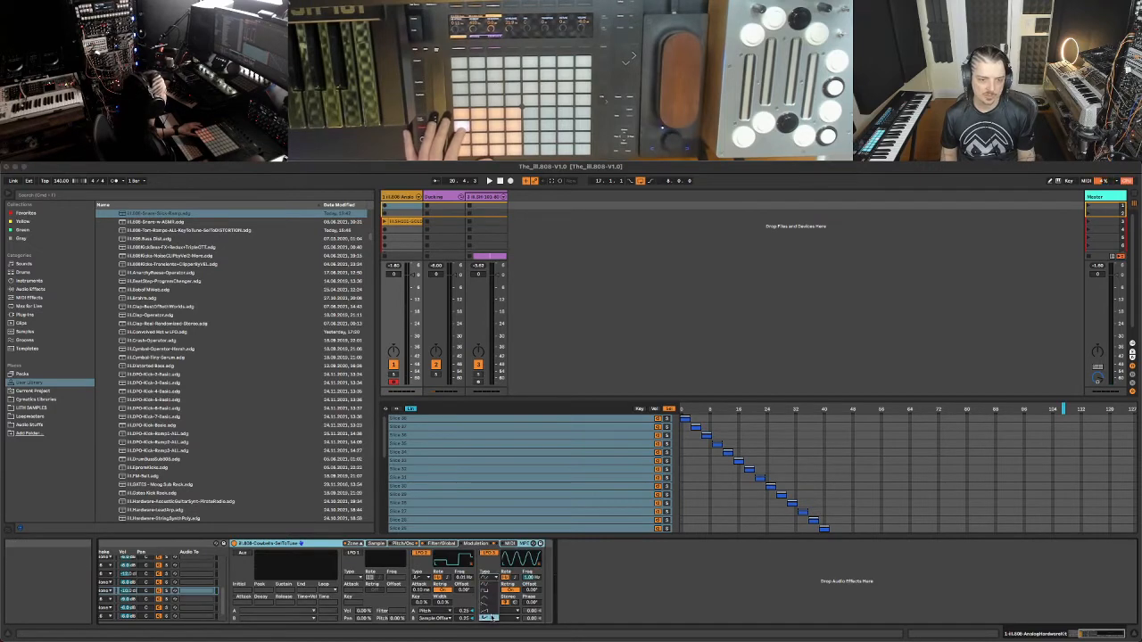
{"action": "left_click", "coordinate": [489, 618]}
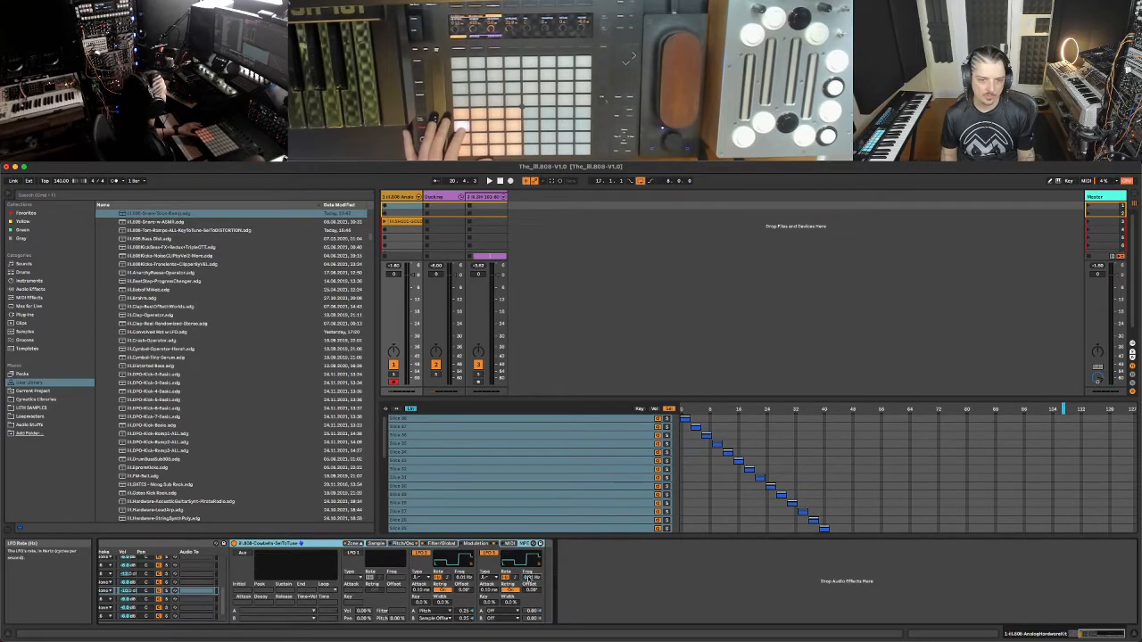
{"action": "left_click", "coordinate": [510, 613]}
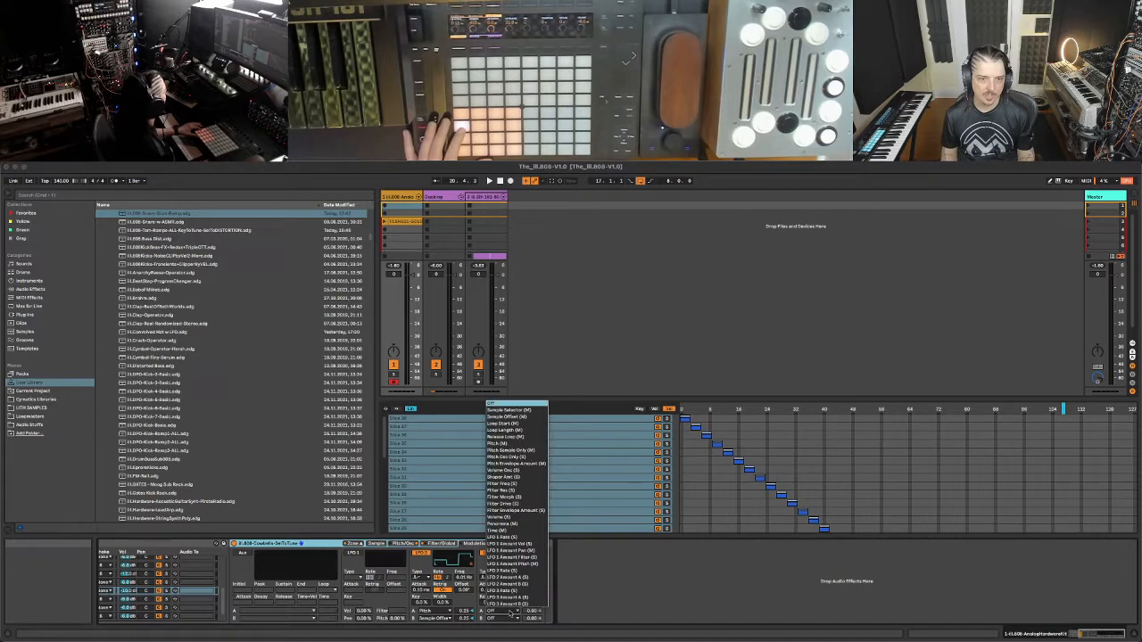
{"action": "left_click", "coordinate": [504, 410]}
{"action": "left_click_drag", "start_coordinate": [532, 612], "coordinate": [532, 598]}
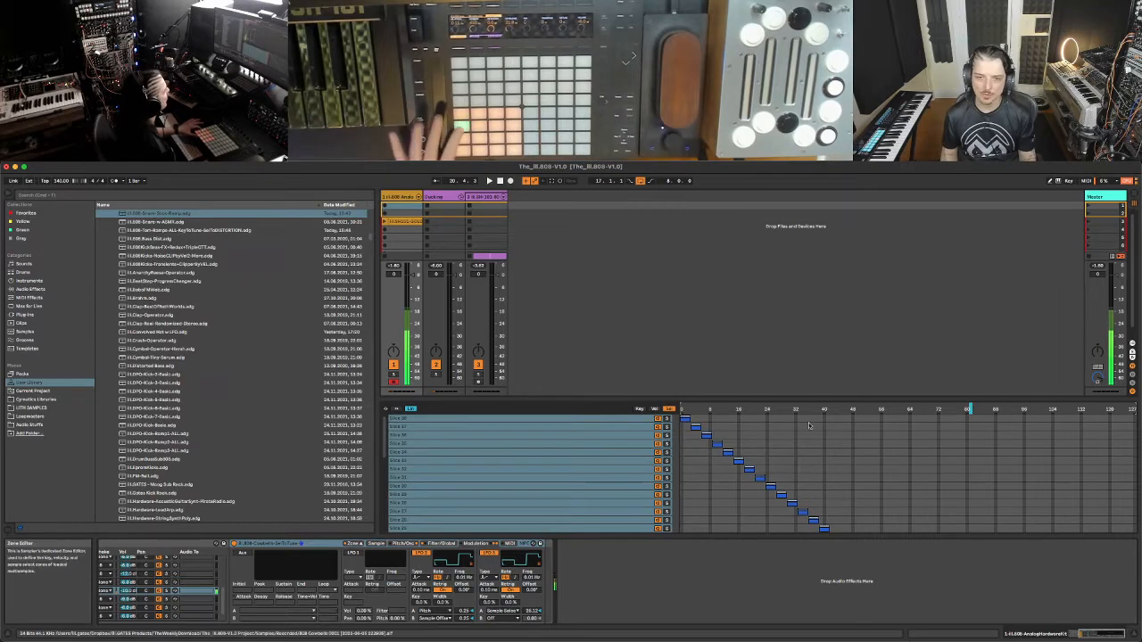
{"action": "left_click_drag", "start_coordinate": [669, 400], "coordinate": [669, 626]}
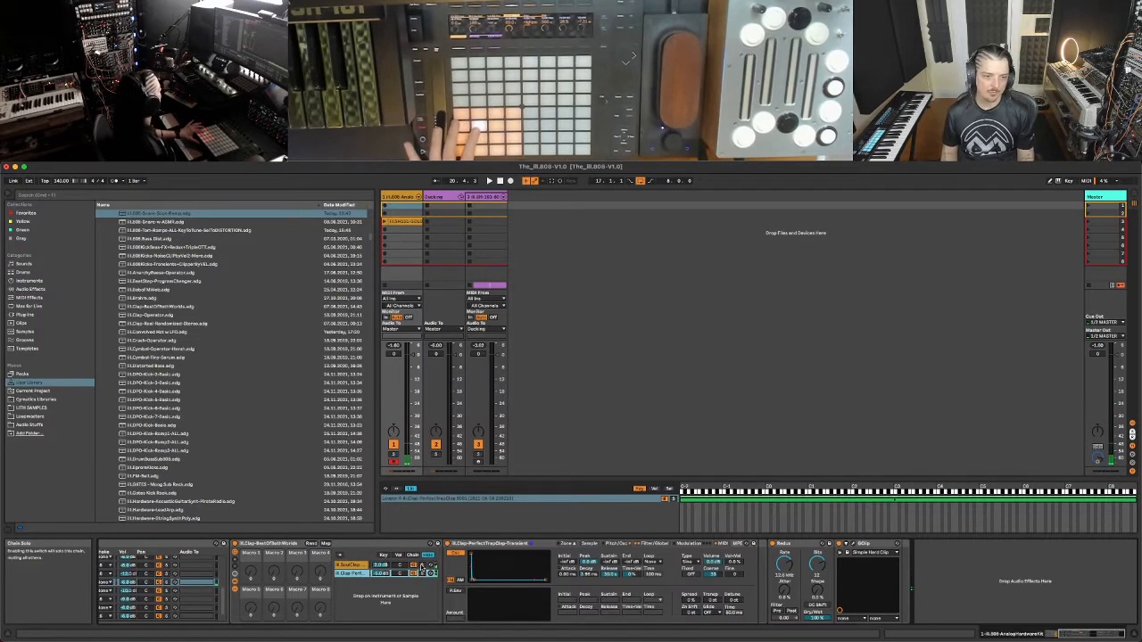
Audition and compare the two layered clap chains in the Clap-BestOfBothWorlds rack, including the RealClap Simpler and the trap-clap transient Sampler.
{"action": "left_click", "coordinate": [422, 566]}
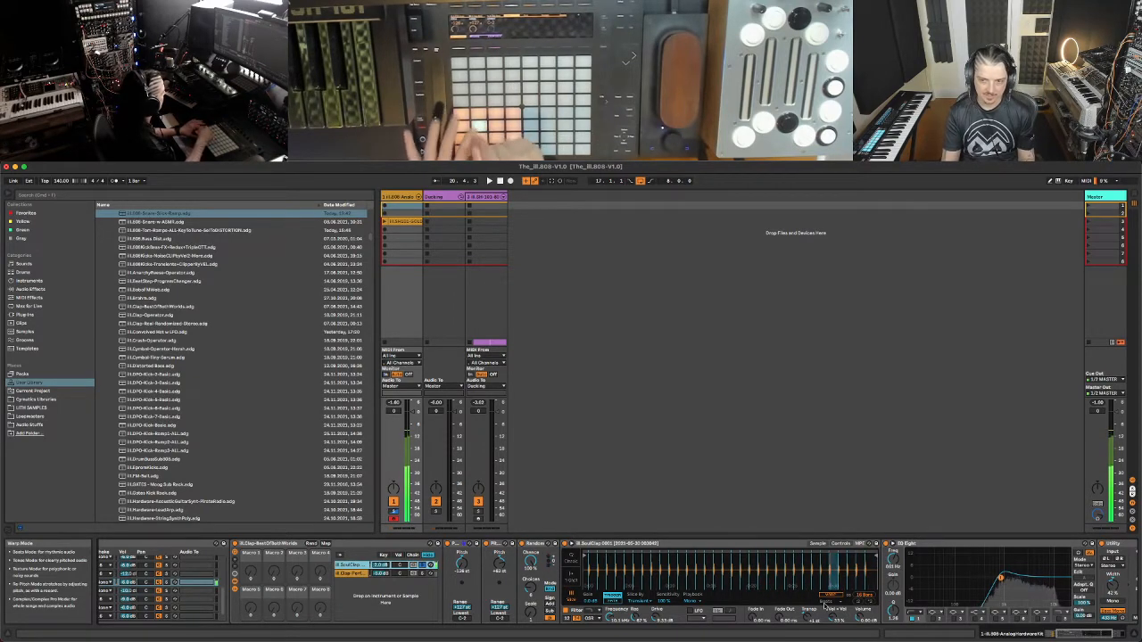
{"action": "scroll", "coordinate": [825, 607], "scroll_direction": "left", "scroll_amount": 5}
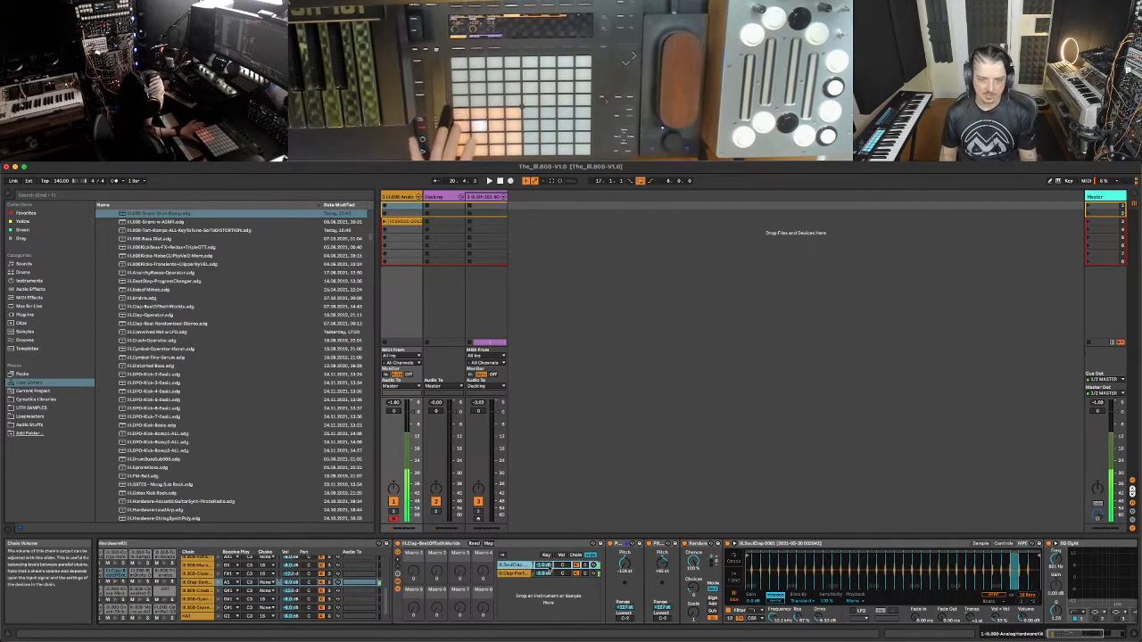
{"action": "left_click", "coordinate": [547, 575]}
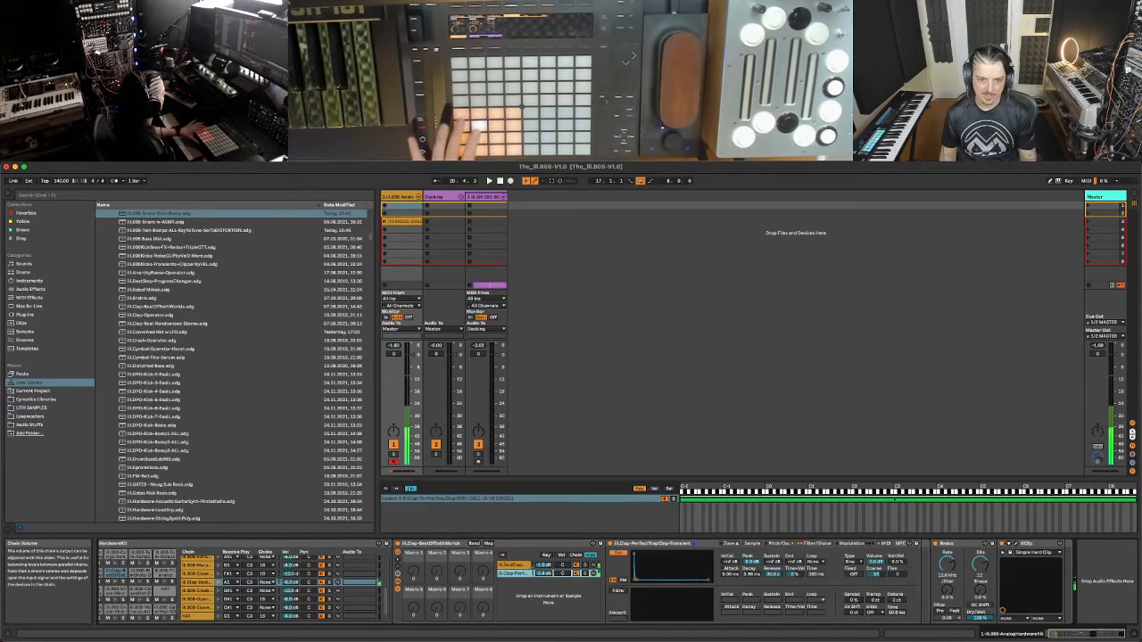
{"action": "left_click", "coordinate": [545, 565]}
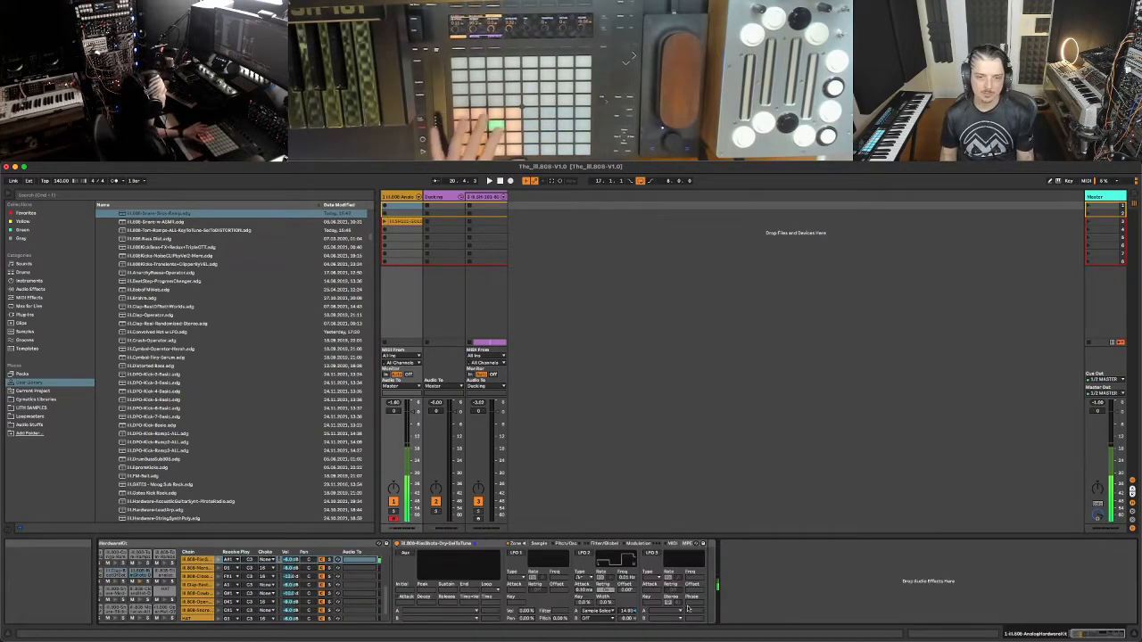
Inspect the rimshots Sampler's sample select zones, slice waveform, and Filter/Global and Modulation settings.
{"action": "left_click", "coordinate": [535, 544]}
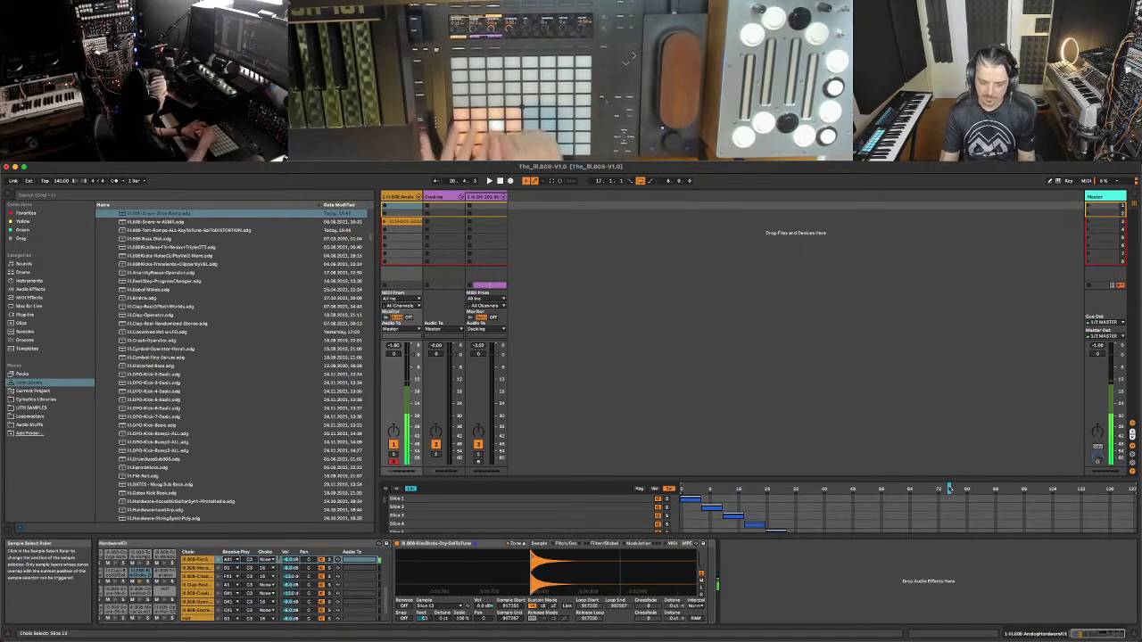
{"action": "left_click", "coordinate": [605, 543]}
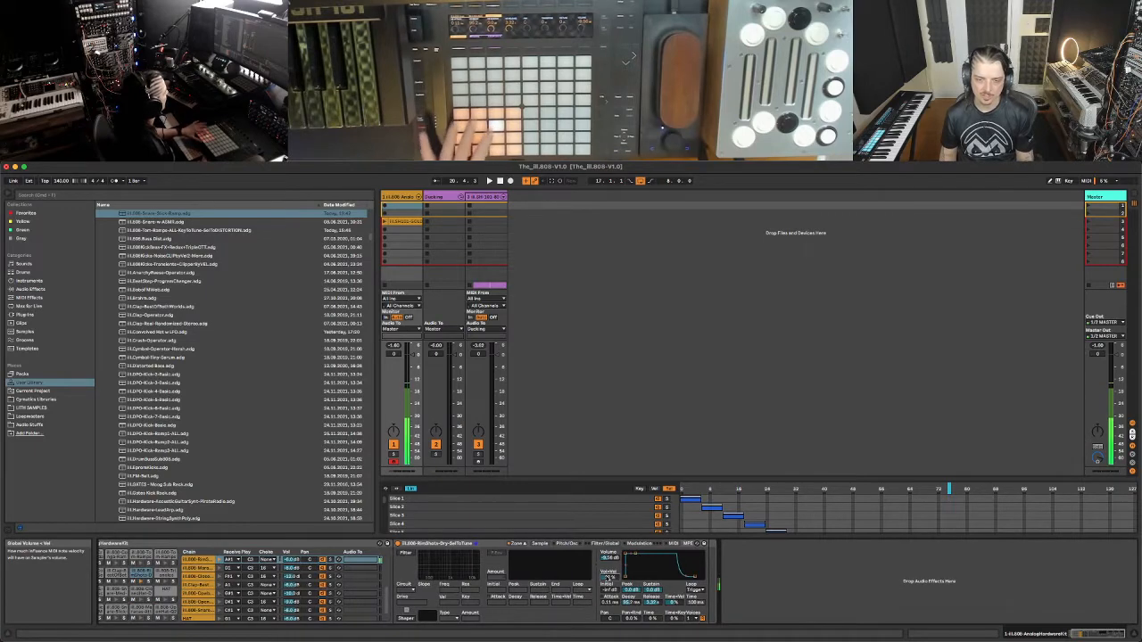
{"action": "left_click", "coordinate": [631, 545]}
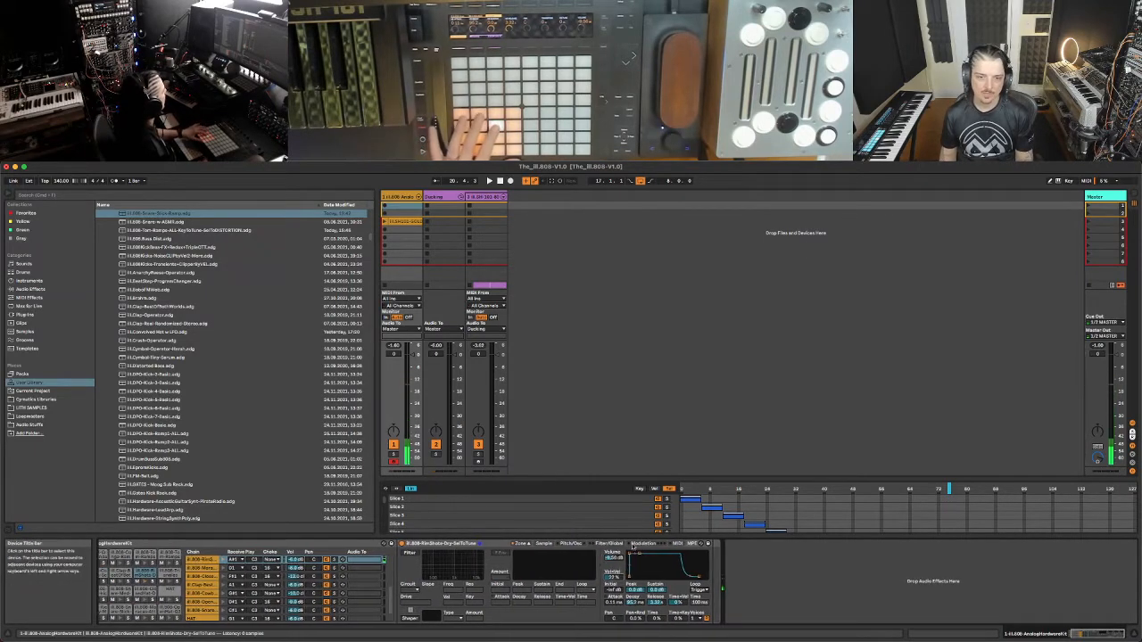
{"action": "left_click", "coordinate": [649, 544]}
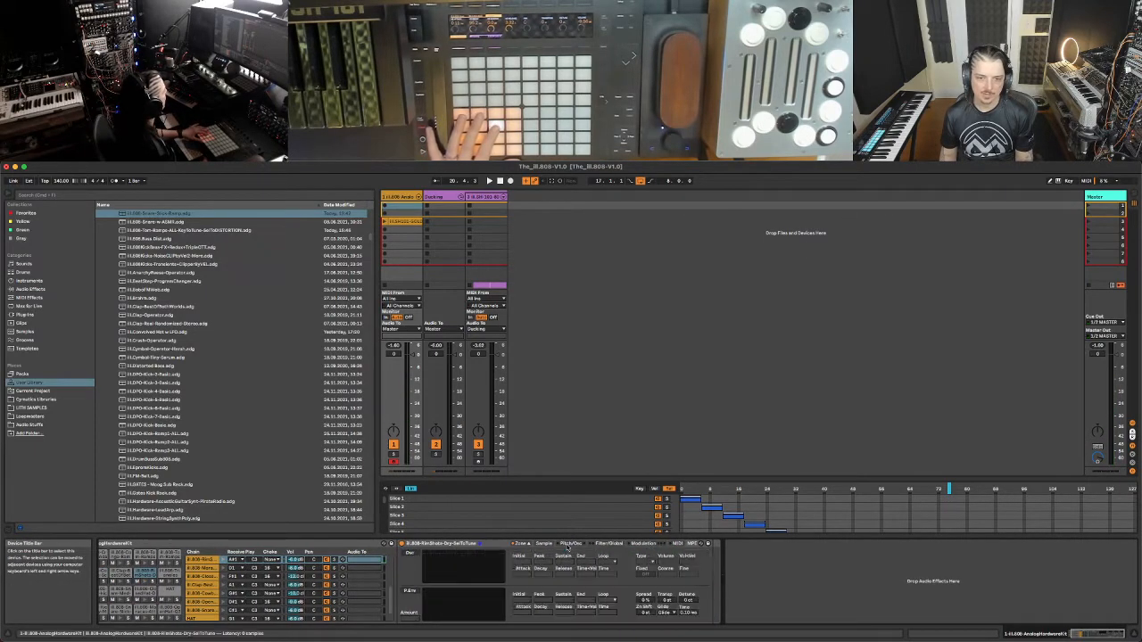
Turn on the rimshots Sampler's modulation oscillator at 0.0 dB, shorten its envelope decay and raise its coarse tuning.
{"action": "left_click", "coordinate": [409, 553]}
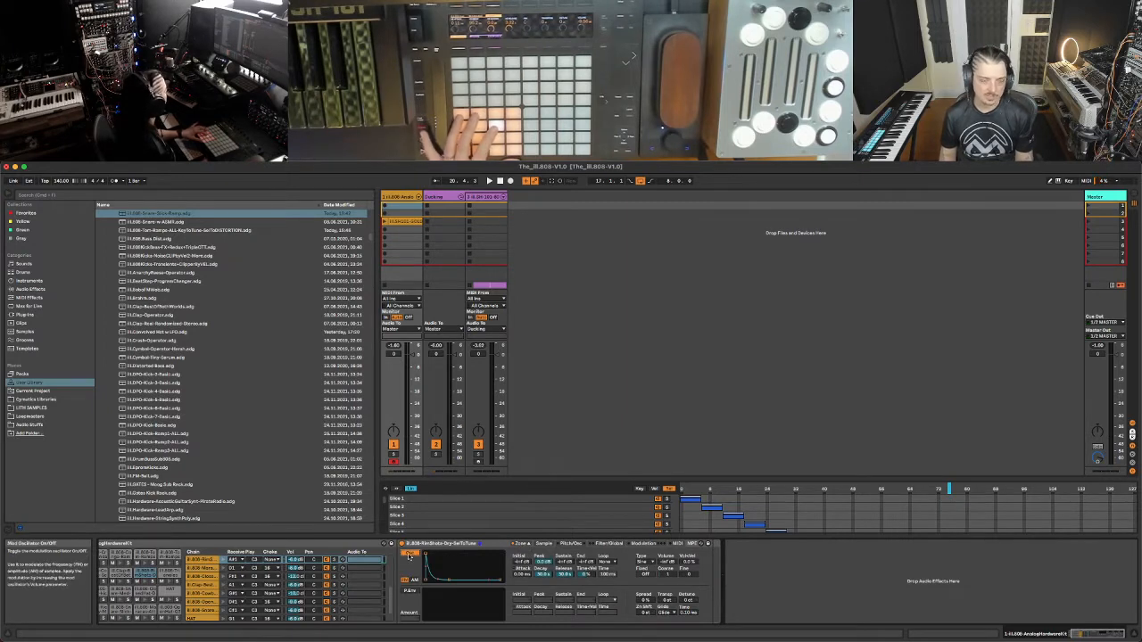
{"action": "left_click", "coordinate": [644, 564]}
{"action": "left_click", "coordinate": [644, 564]}
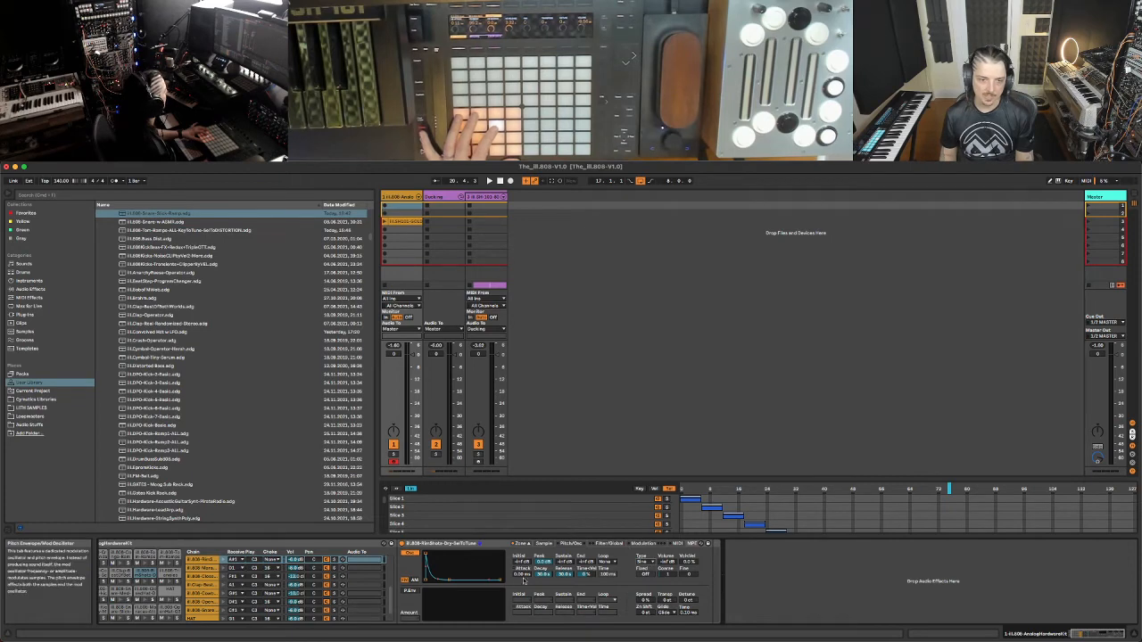
{"action": "left_click_drag", "start_coordinate": [543, 574], "coordinate": [542, 606]}
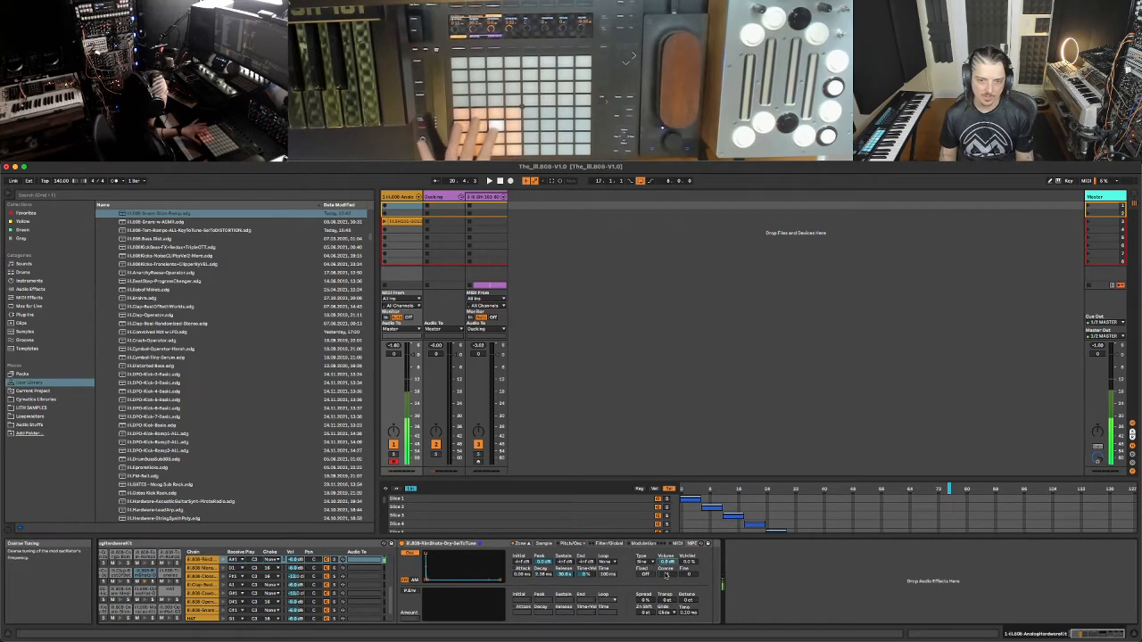
{"action": "left_click_drag", "start_coordinate": [667, 576], "coordinate": [667, 558]}
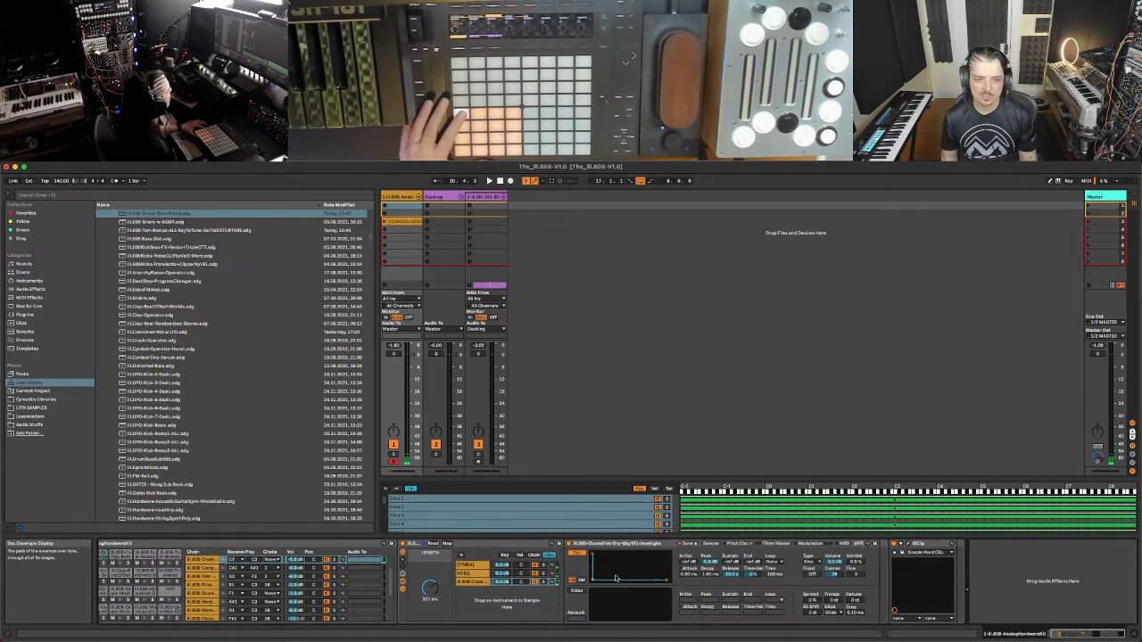
Examine the cymbal, noise and closed-hat chains of the rack with the LENGTH macro, including the closed-hat Sampler's Filter/Global settings.
{"action": "left_click", "coordinate": [468, 565]}
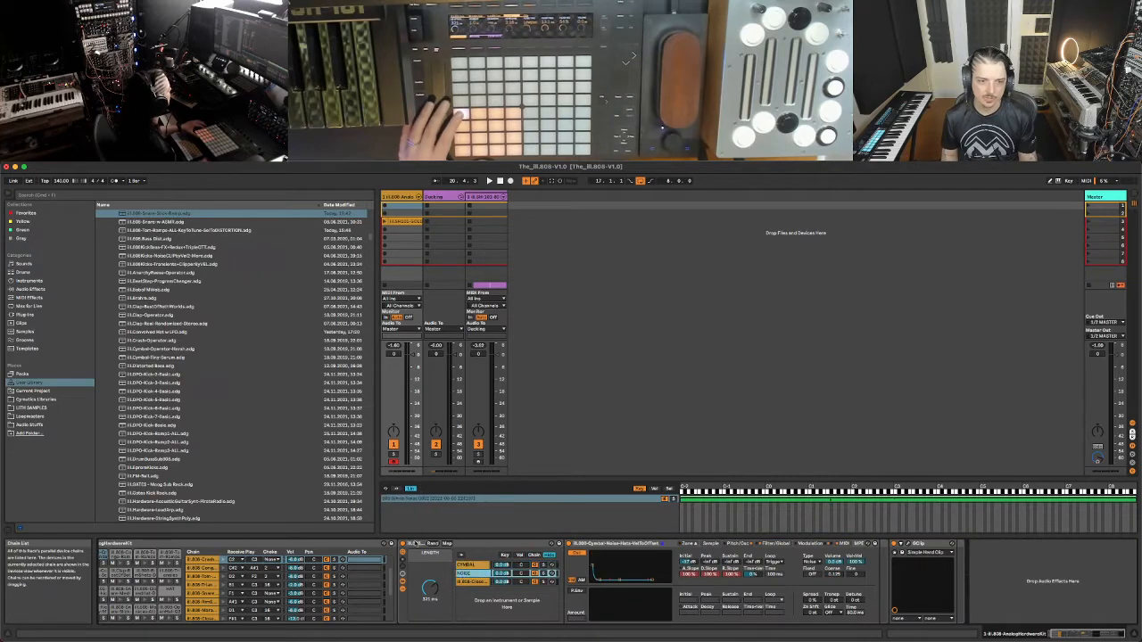
{"action": "left_click", "coordinate": [551, 581]}
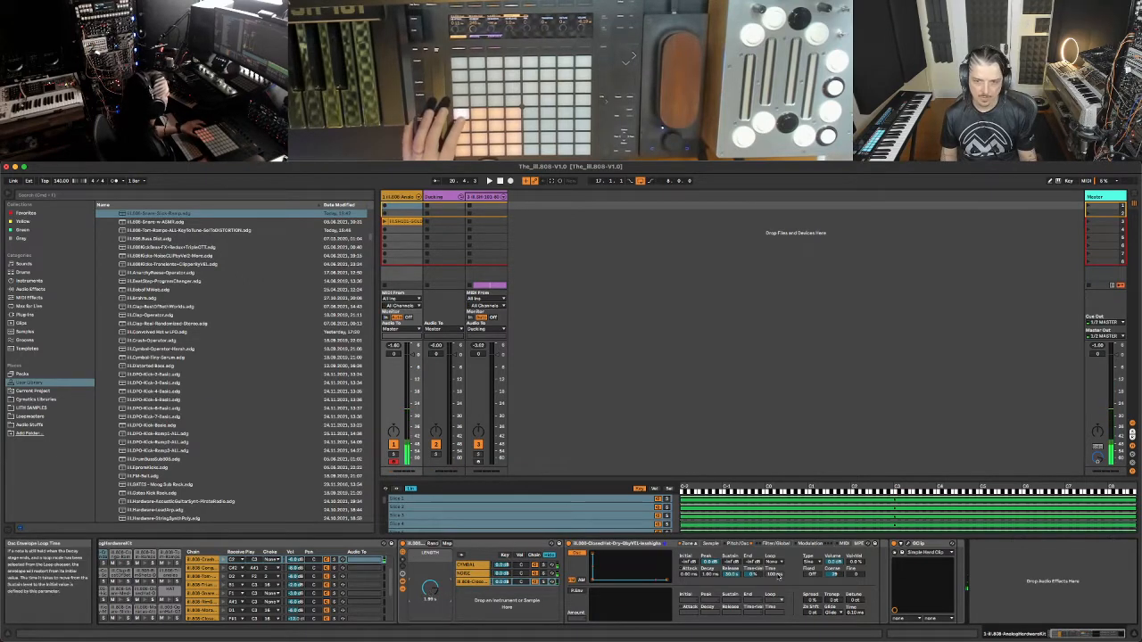
{"action": "left_click", "coordinate": [779, 541]}
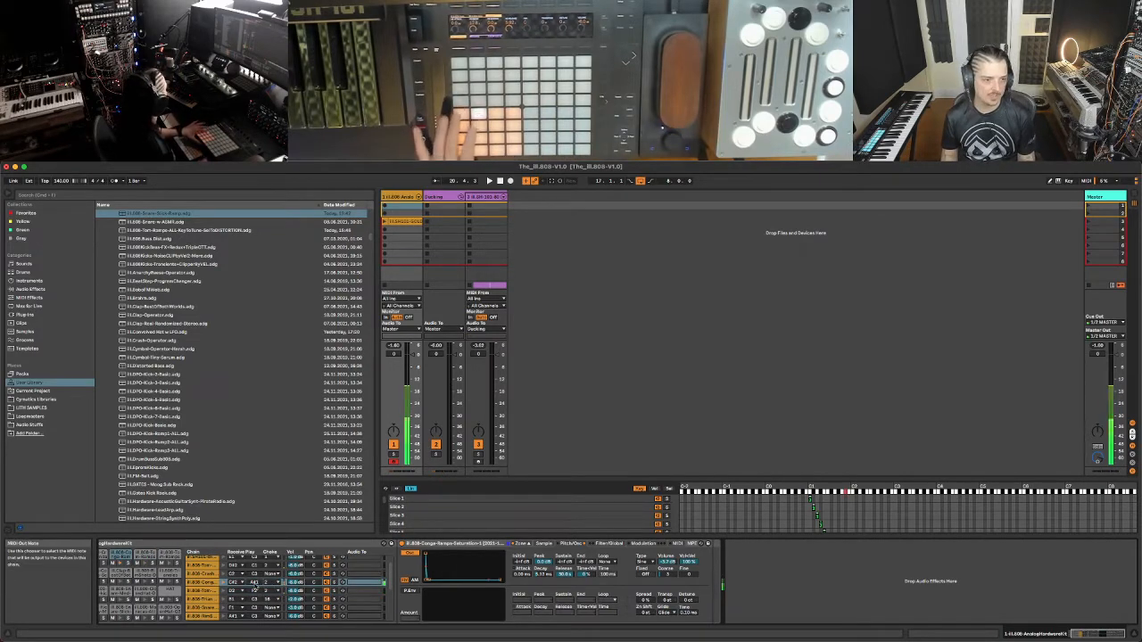
Try lowering the MIDI output note of the conga pad's chain.
{"action": "left_click_drag", "start_coordinate": [254, 584], "coordinate": [254, 600]}
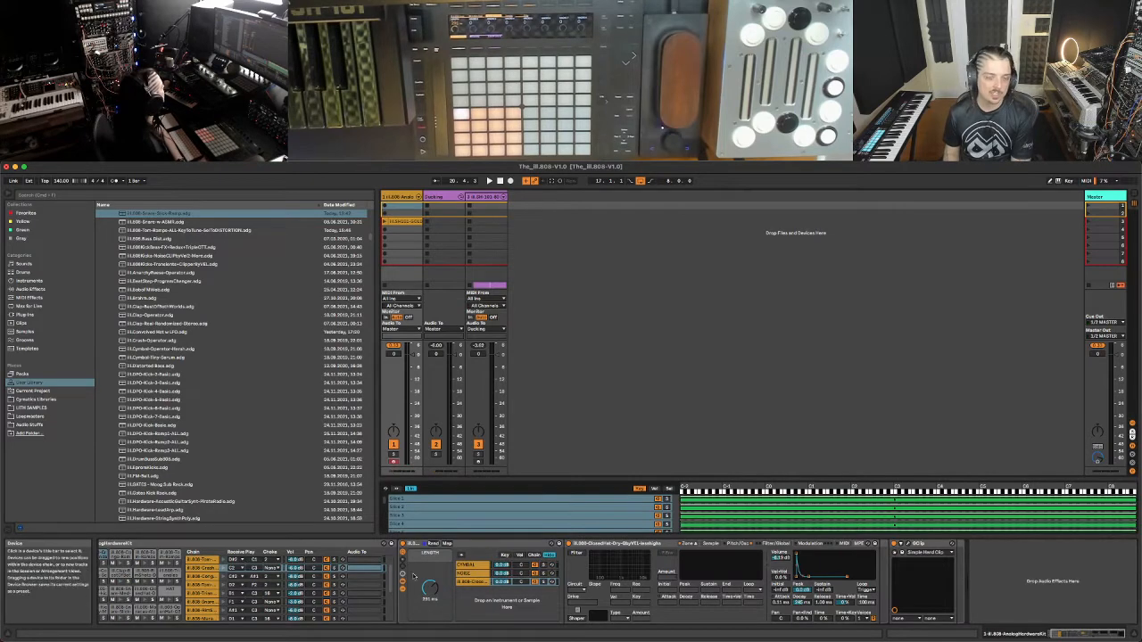
Show the Duck Buddy devices on the Ducking track and the Sampler rack on the SH-101 808 track.
{"action": "scroll", "coordinate": [164, 572], "scroll_direction": "left", "scroll_amount": 2}
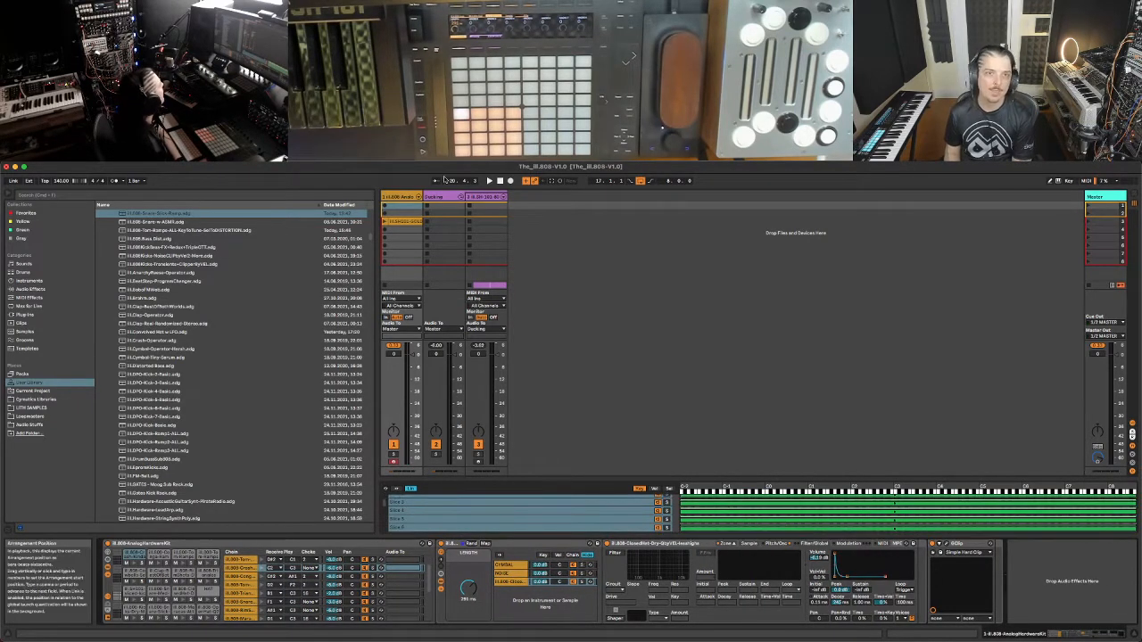
{"action": "left_click", "coordinate": [437, 197]}
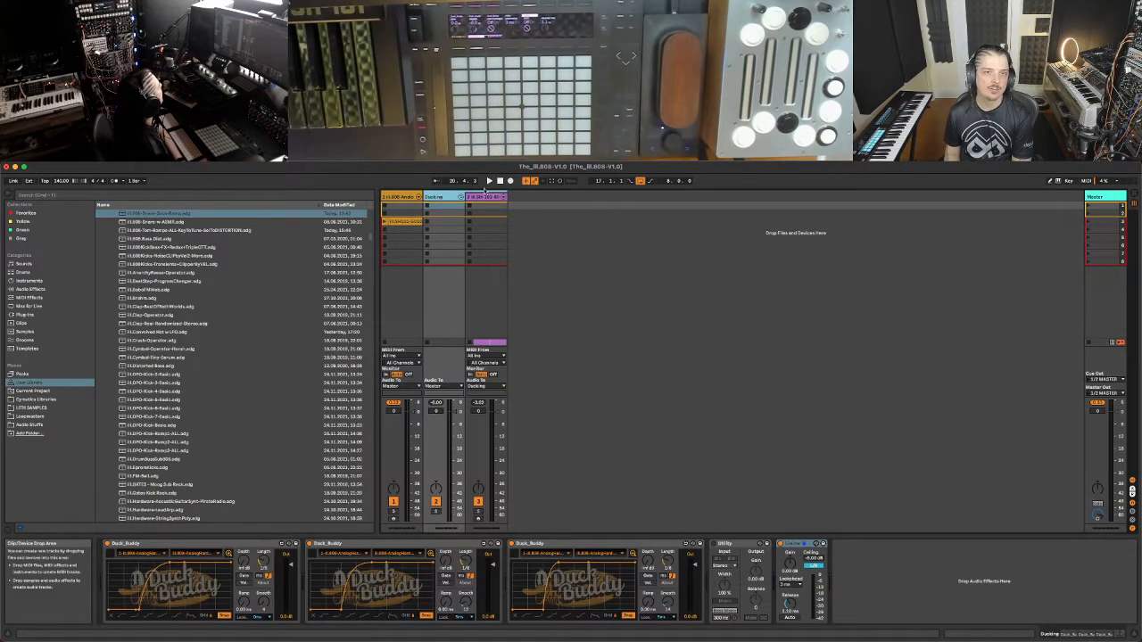
{"action": "left_click", "coordinate": [494, 207]}
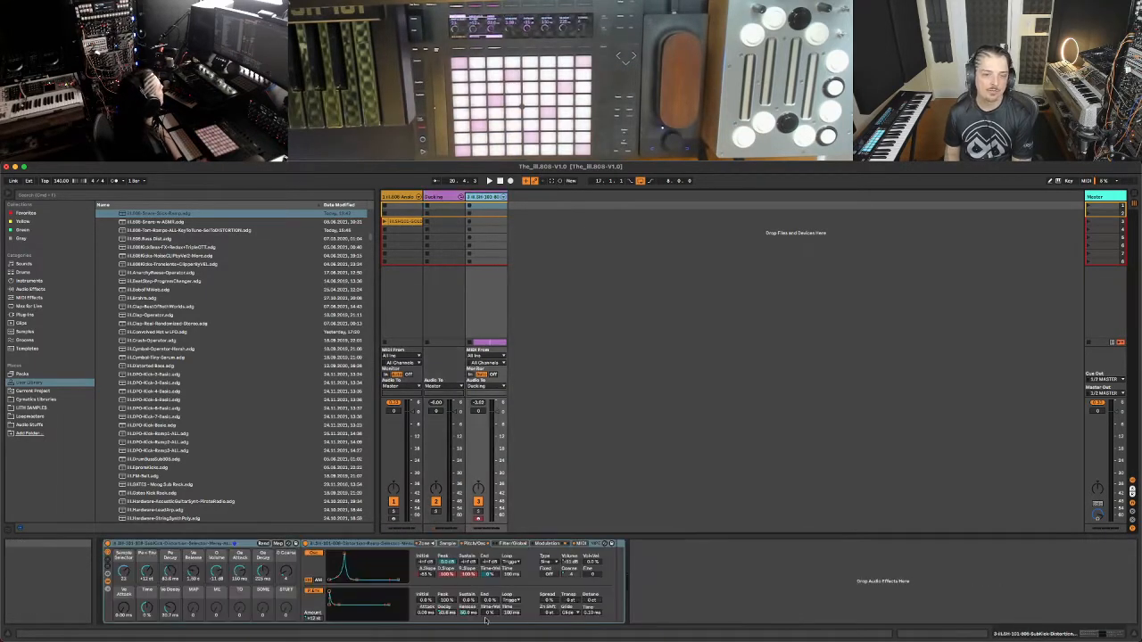